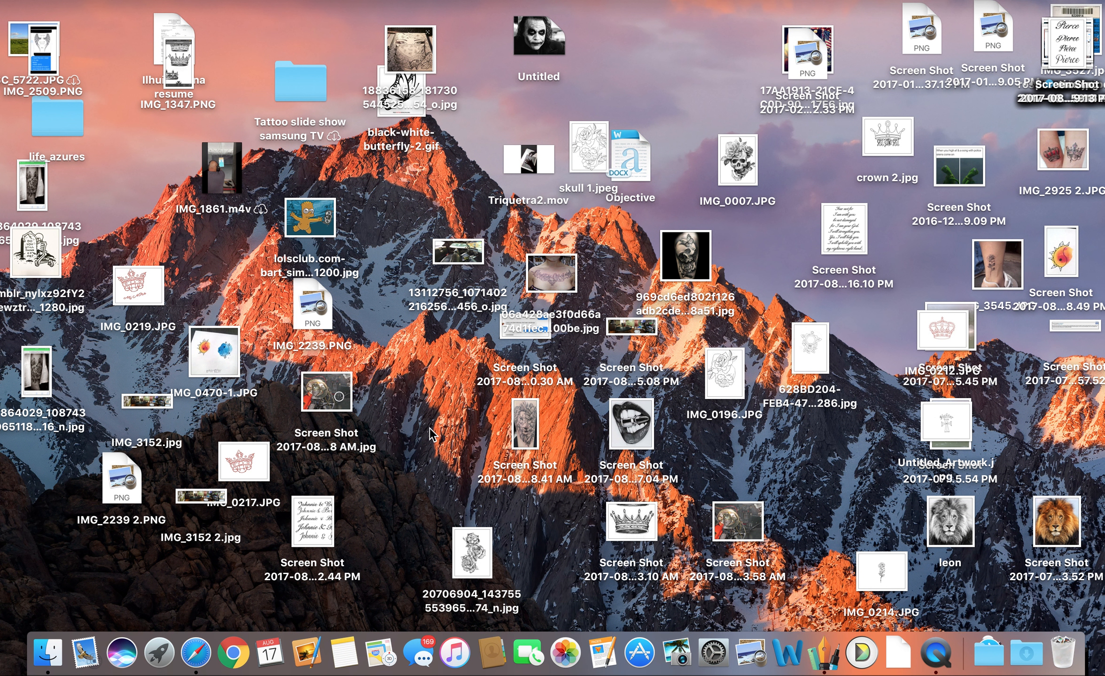
Launch Graphic and select the chest-tattoo JPG reference photo on the desktop.
click(822, 670)
click(553, 288)
double_click(554, 289)
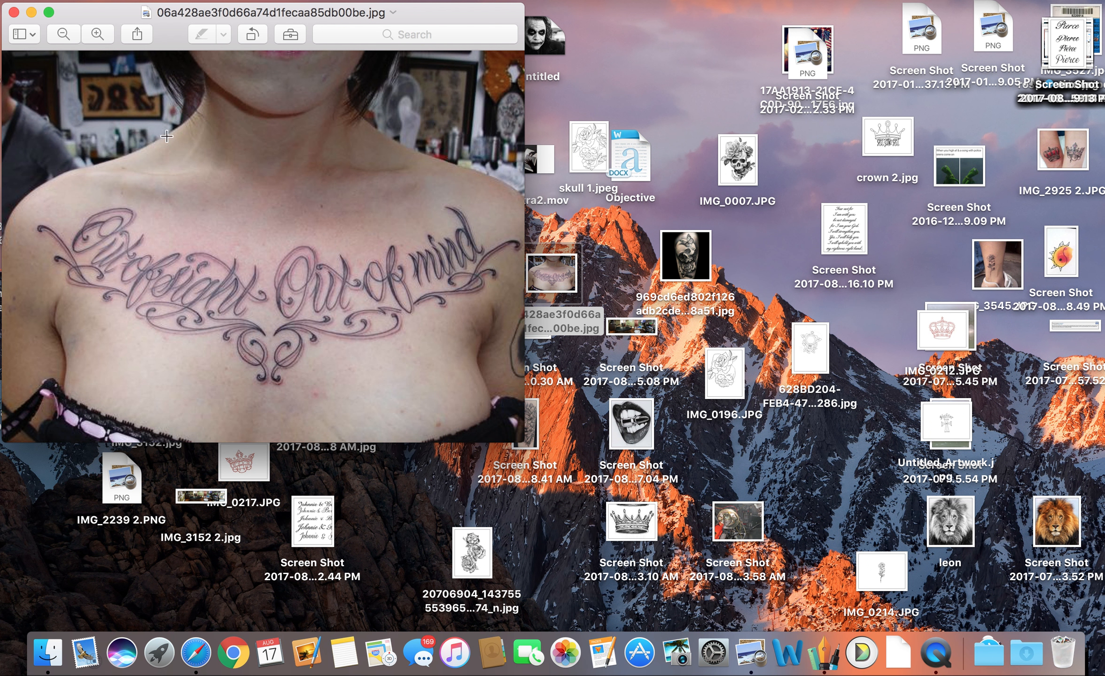
click(14, 11)
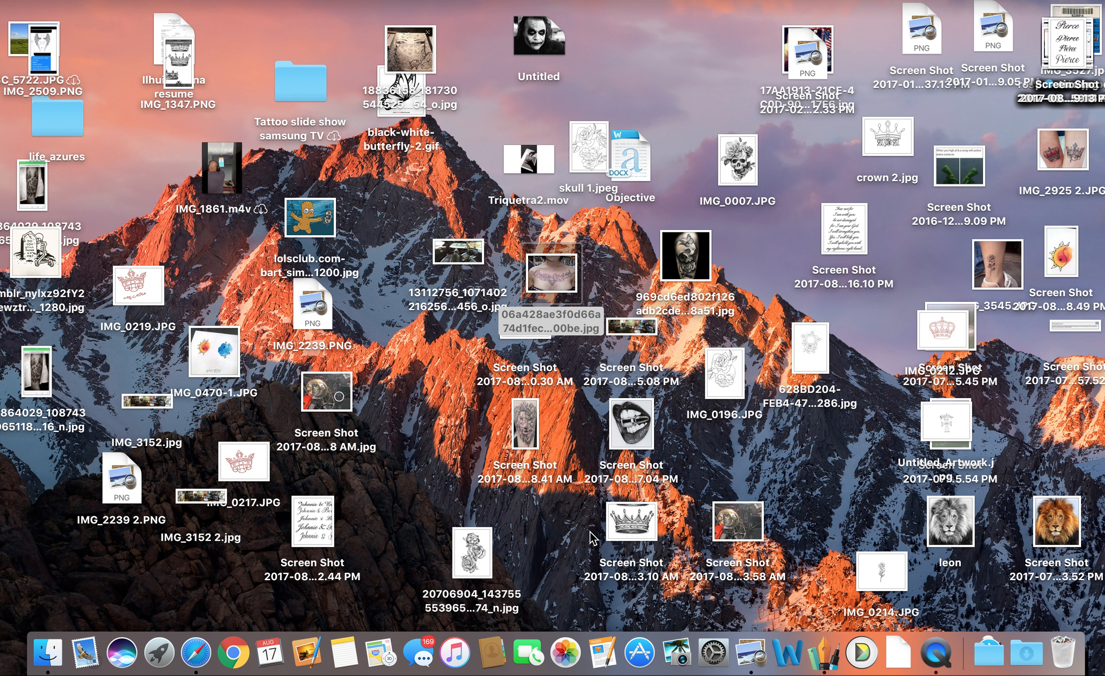
Create a new untitled 8.5 × 11 in document from the Grid template.
click(826, 660)
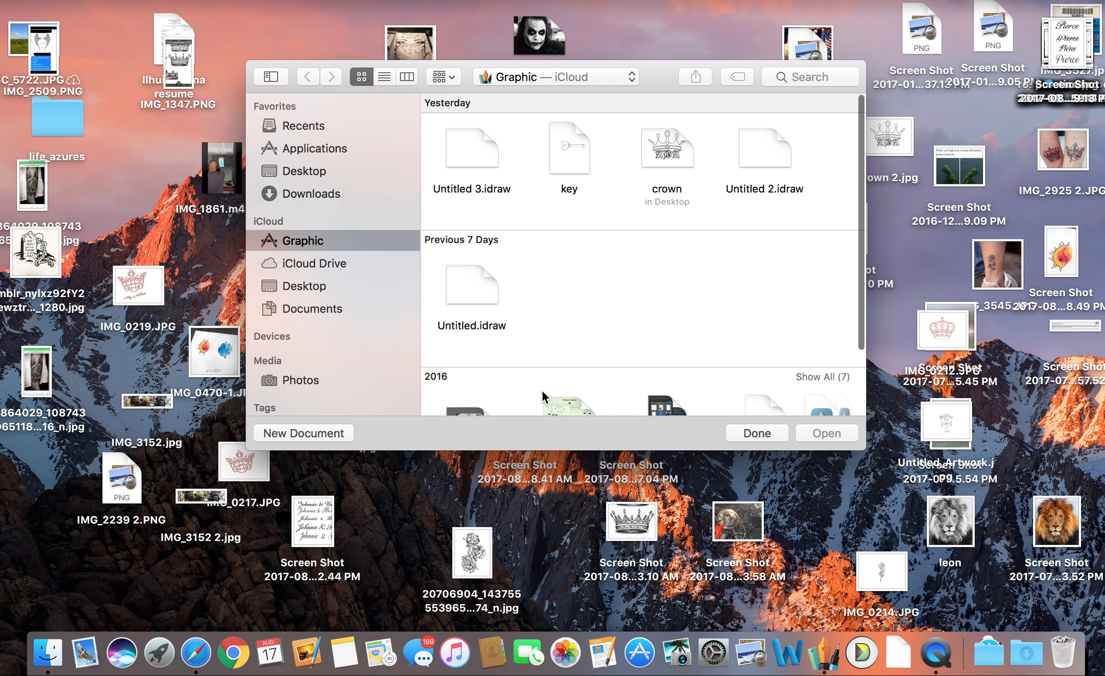
click(333, 433)
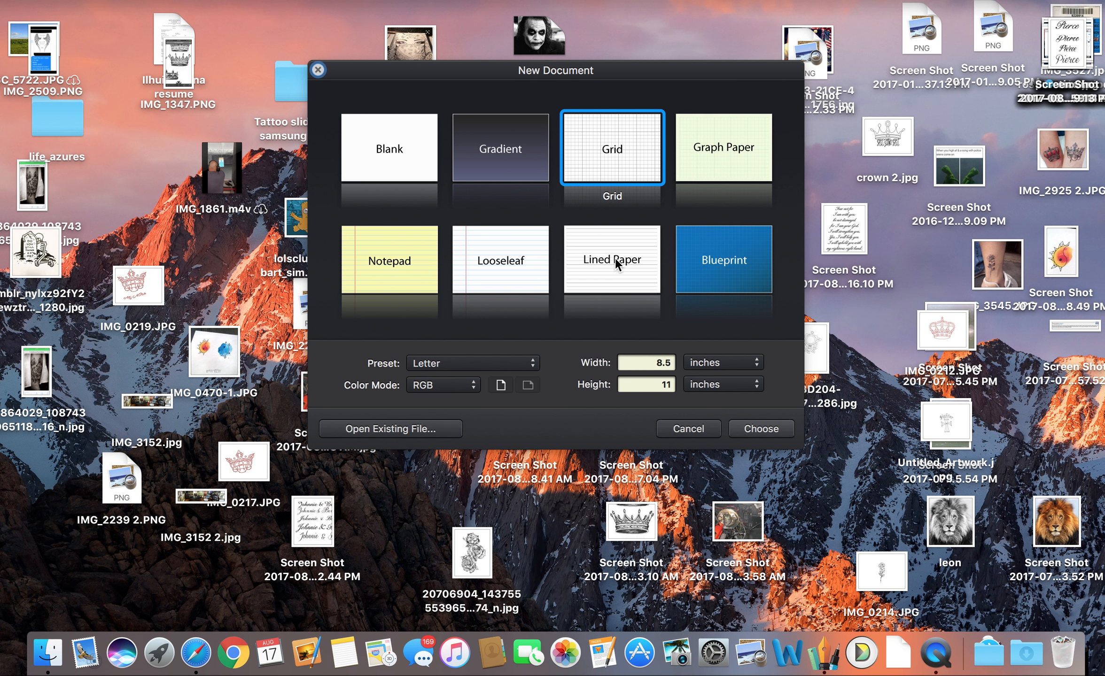
click(781, 427)
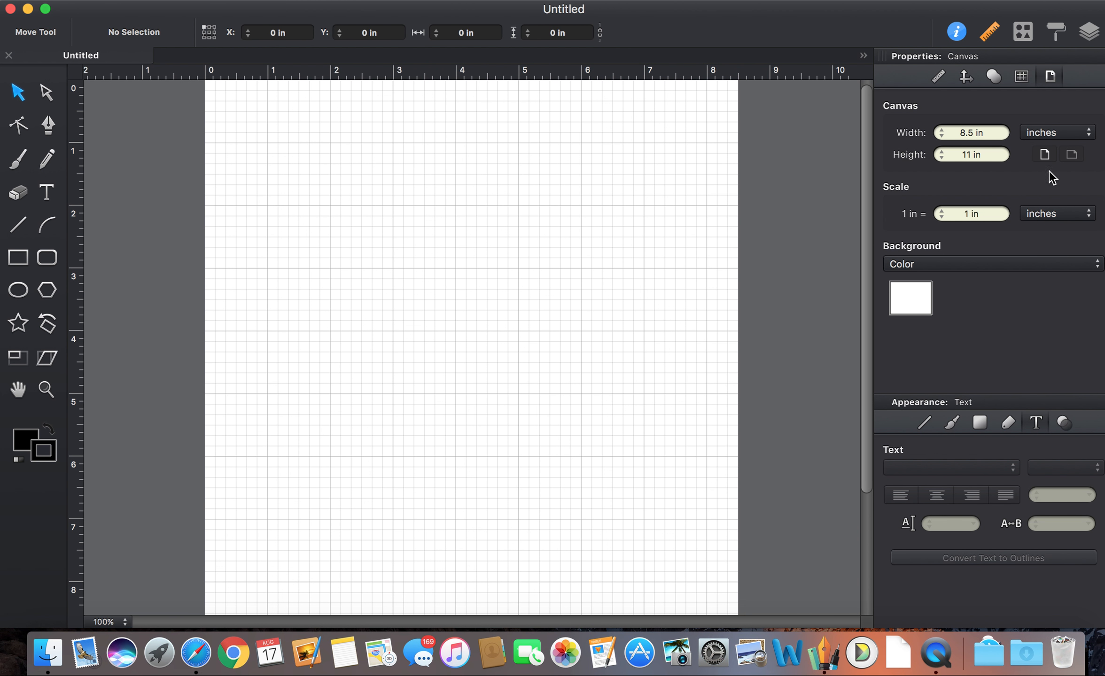
Turn the canvas to landscape and add 'NWO Tattoos 13' text across the top.
click(1071, 155)
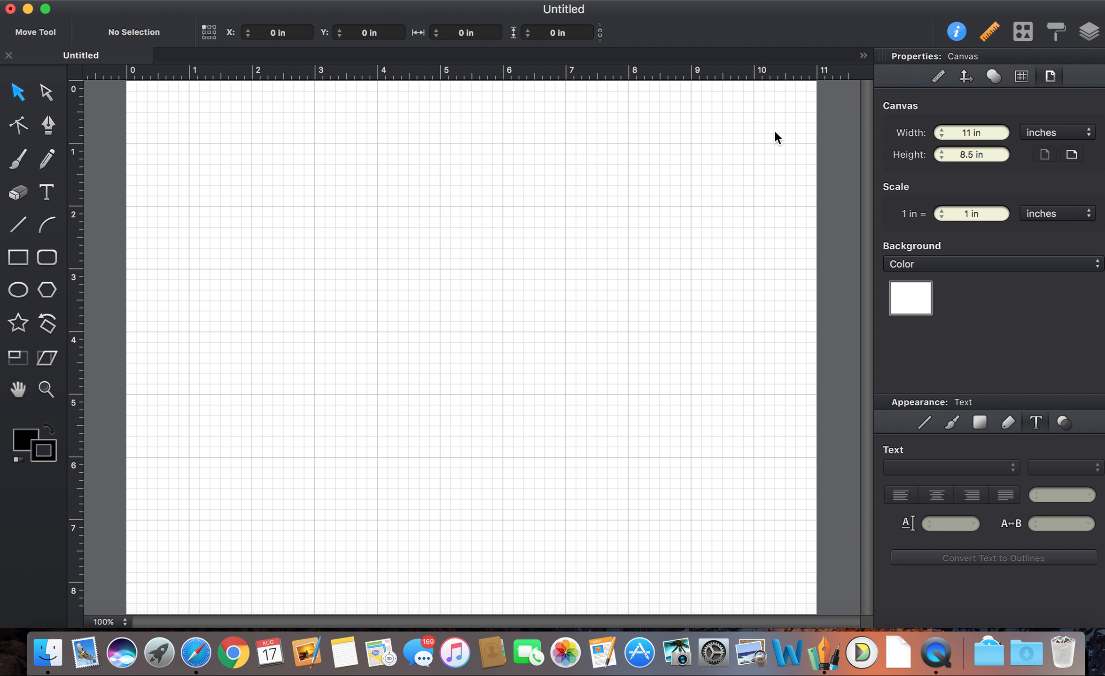
click(45, 200)
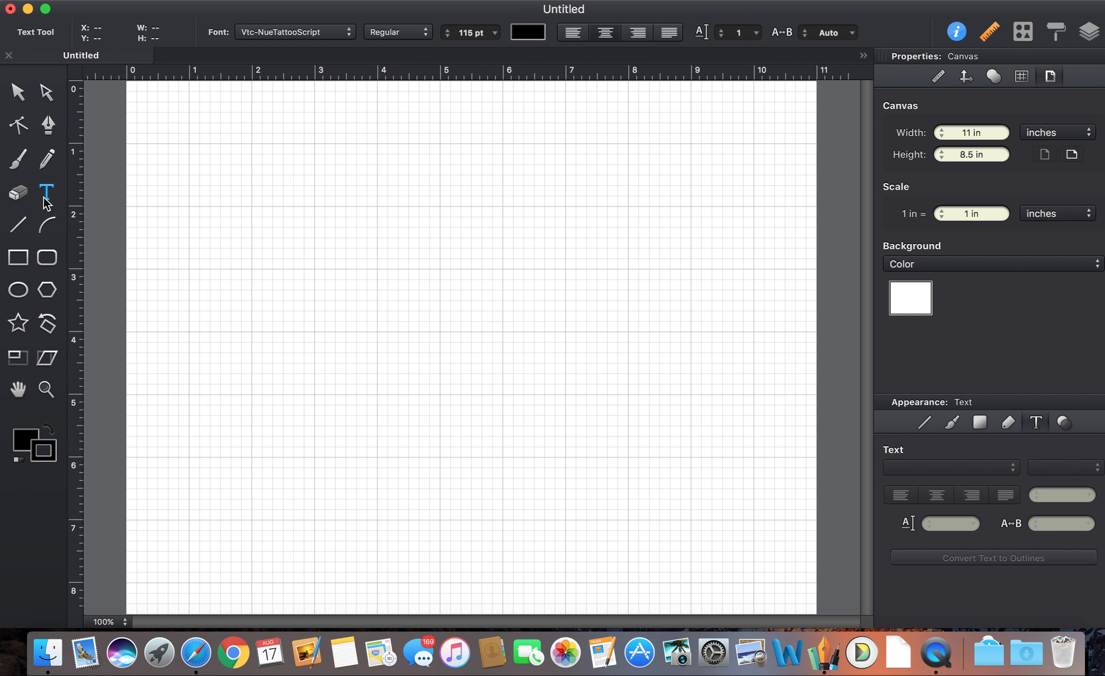
drag(147, 113, 315, 164)
drag(584, 209, 792, 231)
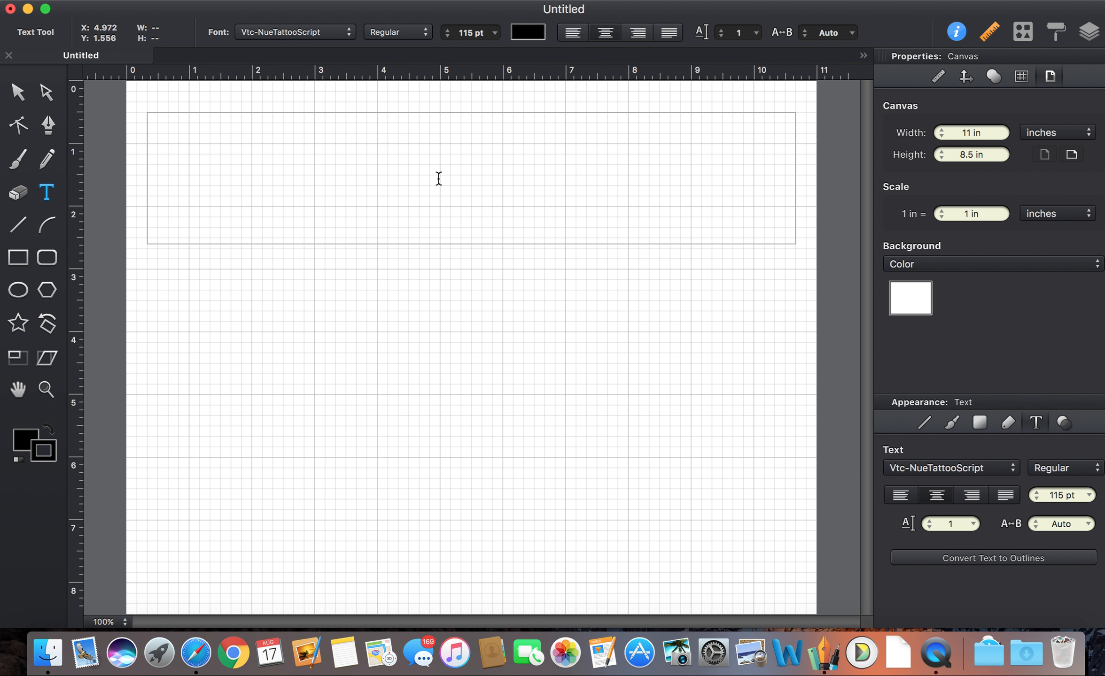
text(Nw)
key(BackSpace)
text(WO T)
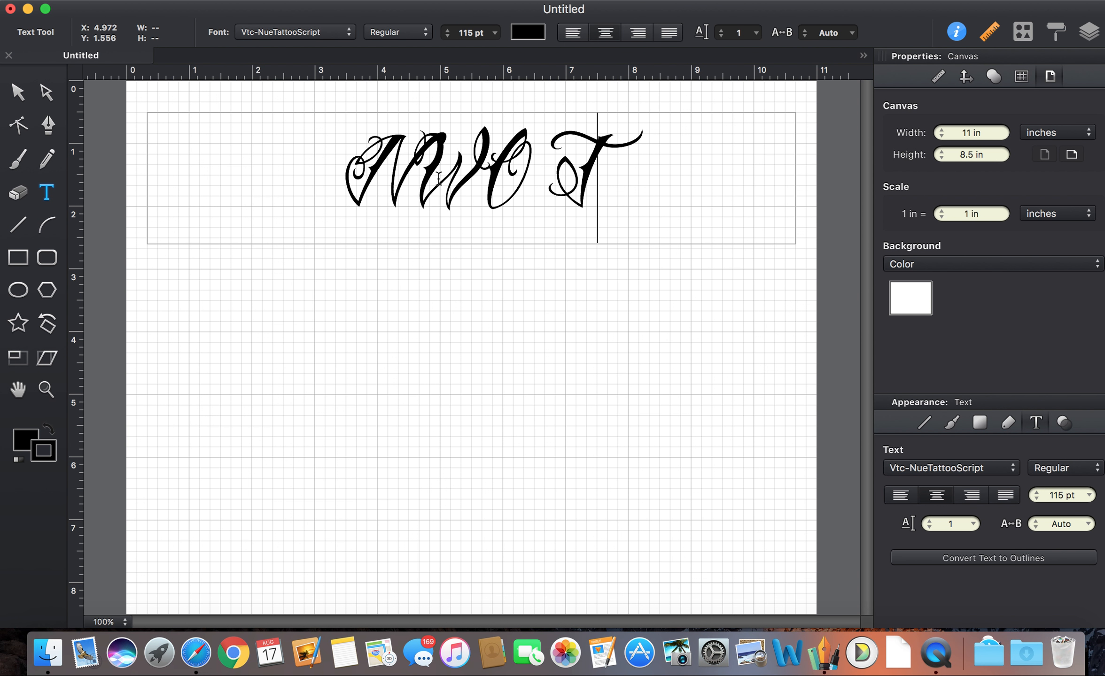
text(attoos)
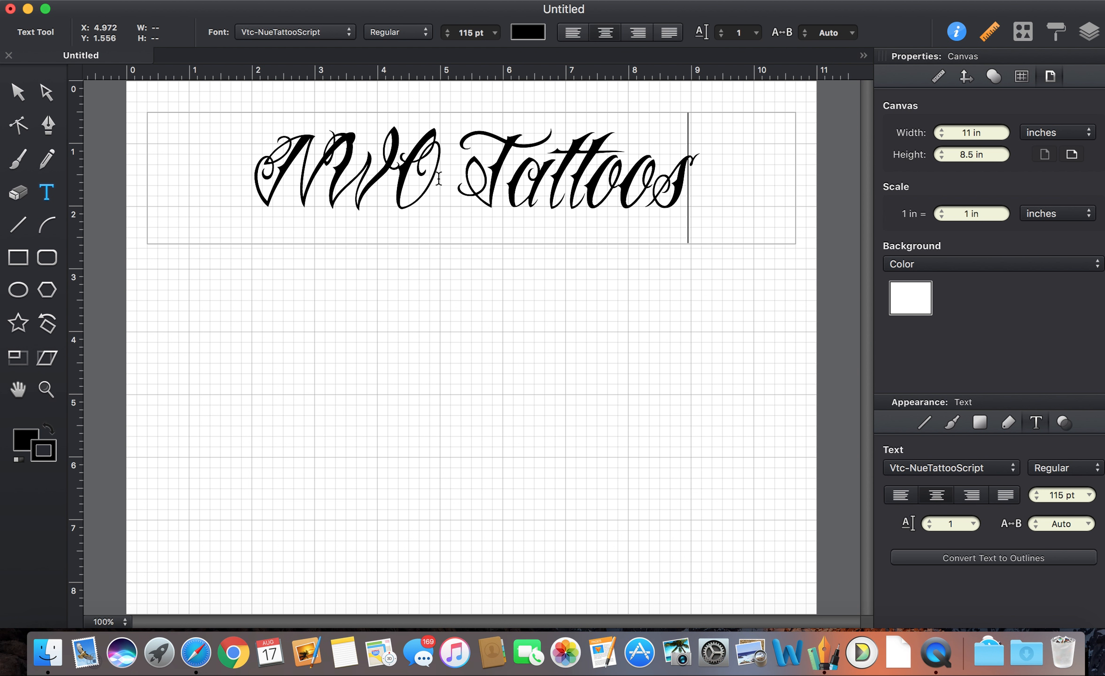
text( 13)
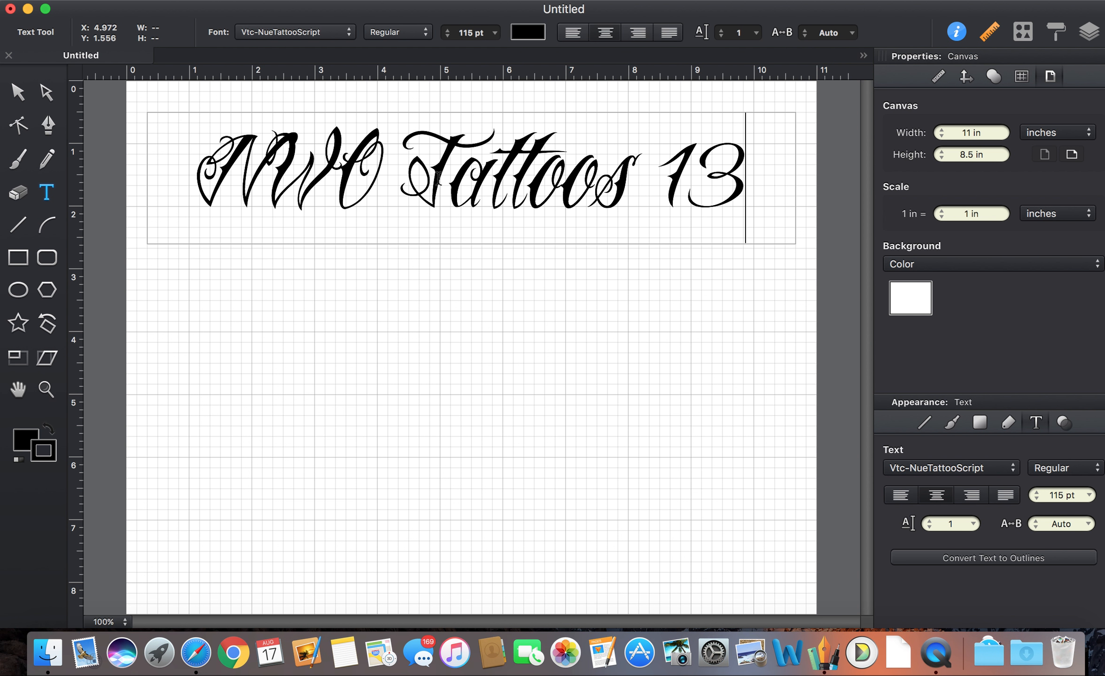
key(Escape)
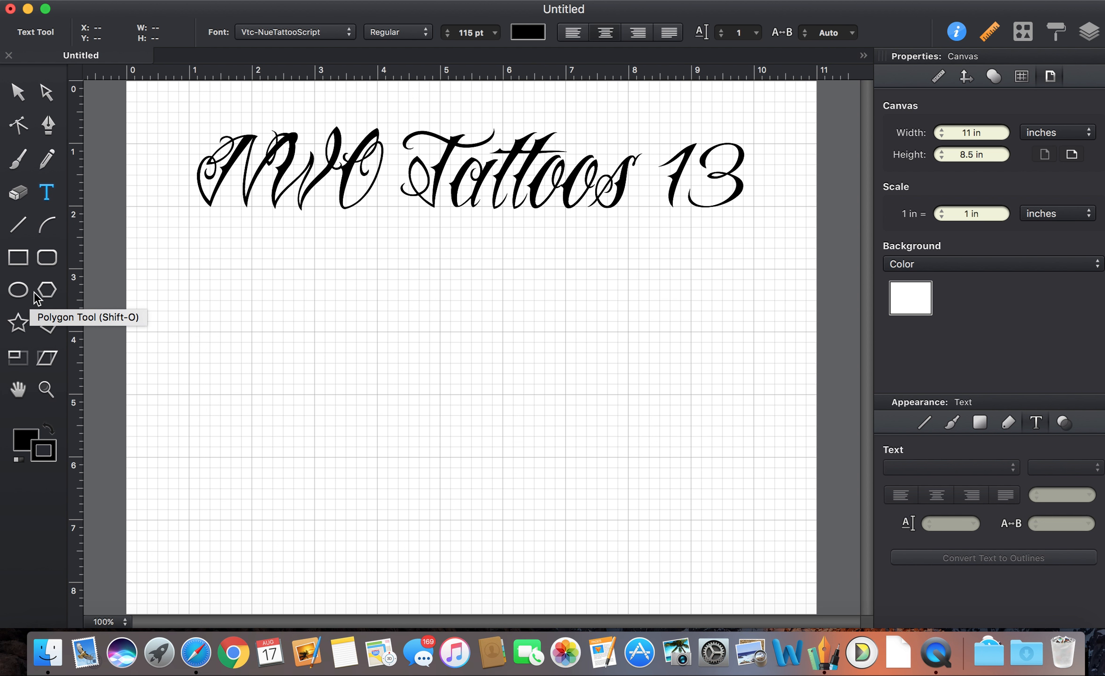
Draw a wide 10.5 × 2.833 in ellipse below the lettering with no fill and a 1 pt black stroke.
click(18, 291)
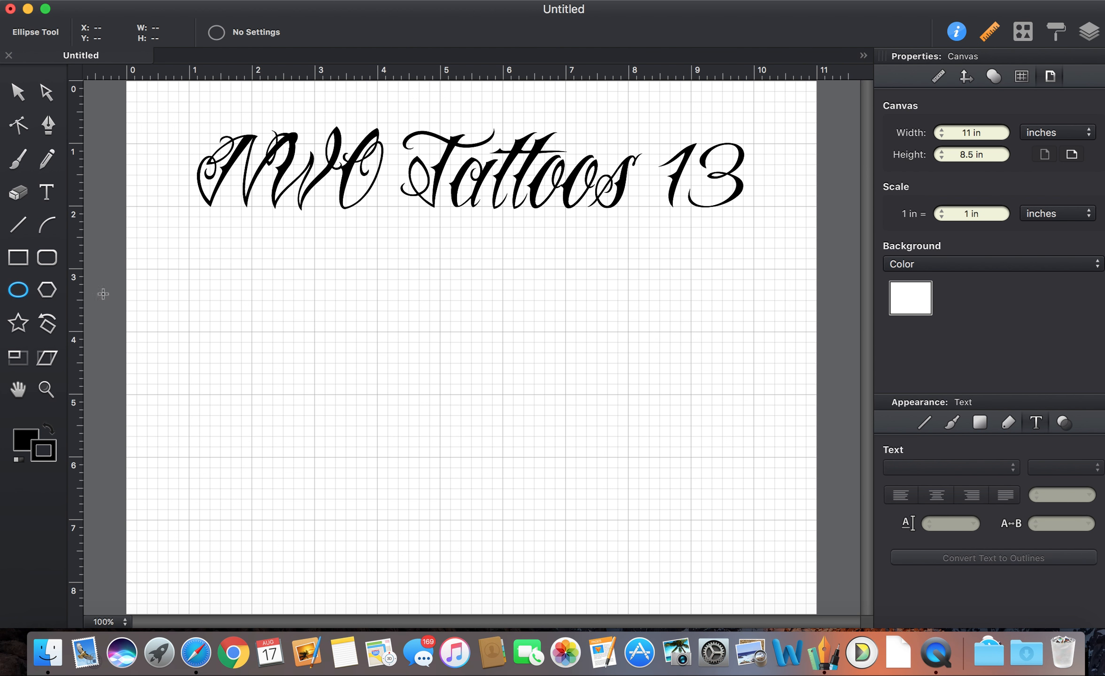
drag(148, 278, 801, 456)
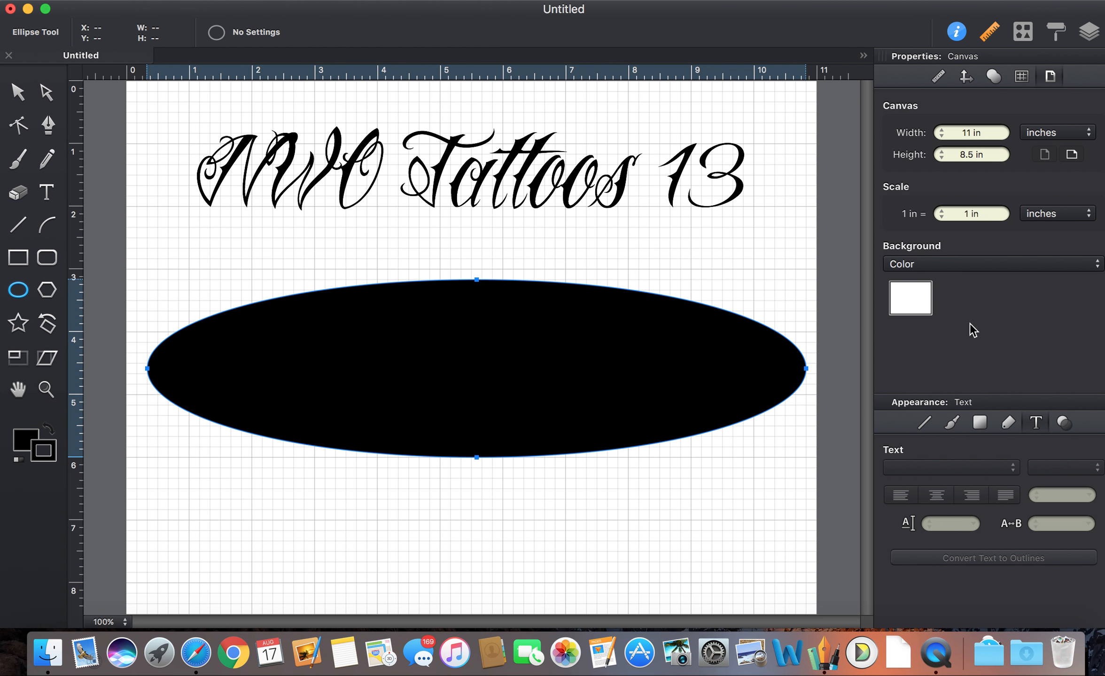
click(1064, 423)
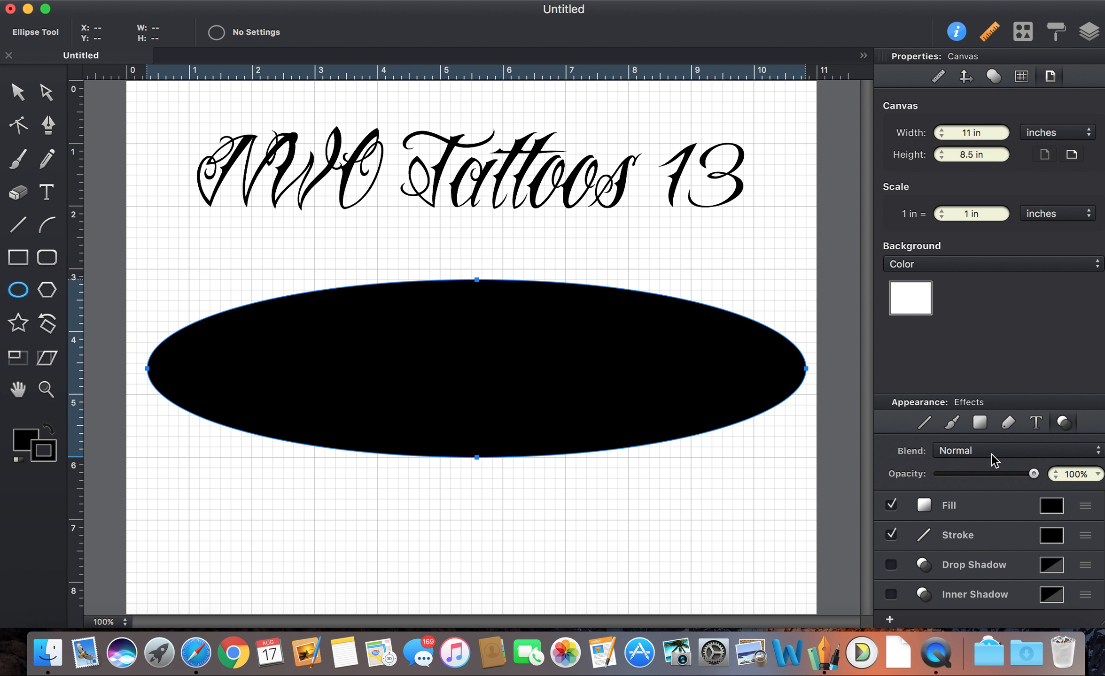
click(891, 506)
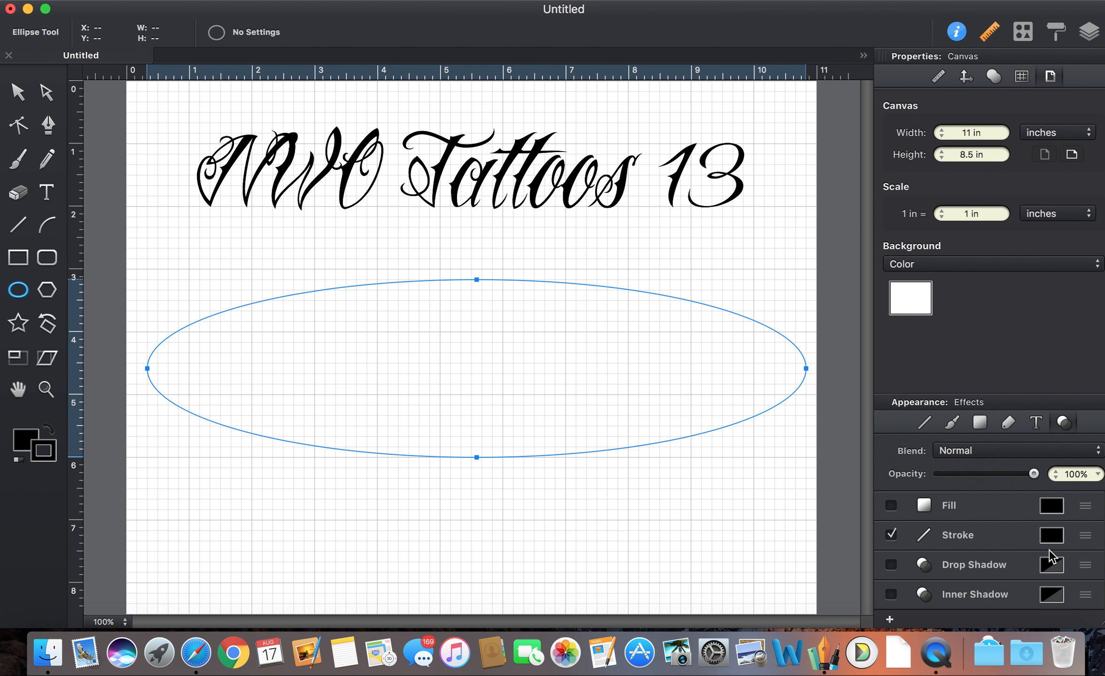
click(1075, 538)
scroll(1083, 543, down, 2)
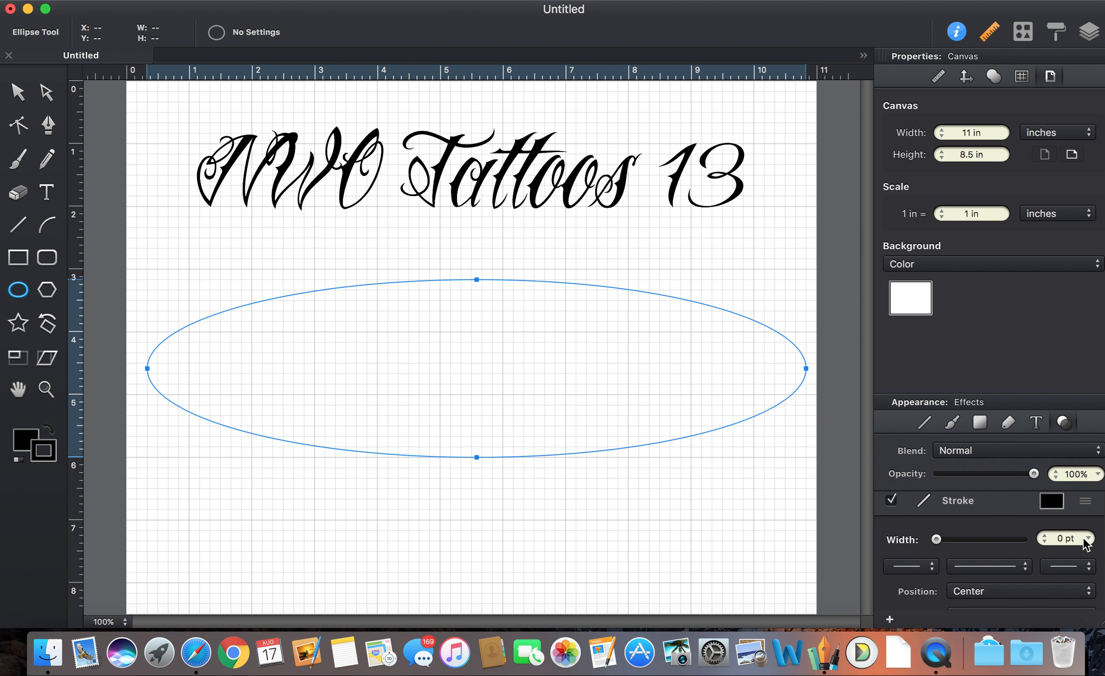
click(1088, 540)
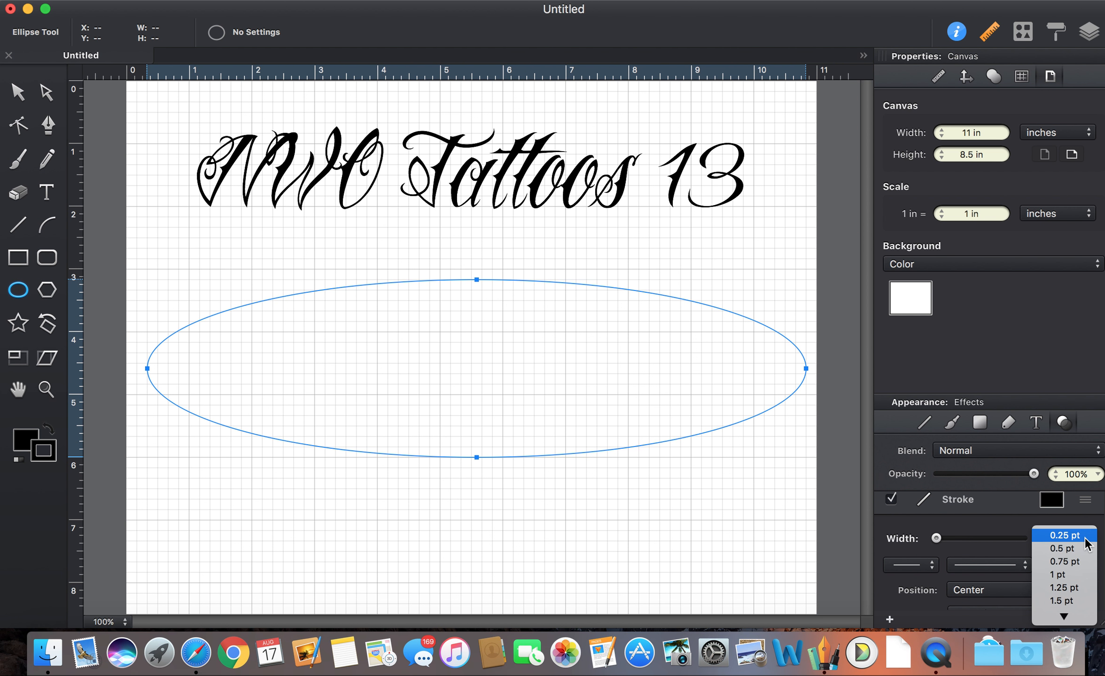
click(1077, 580)
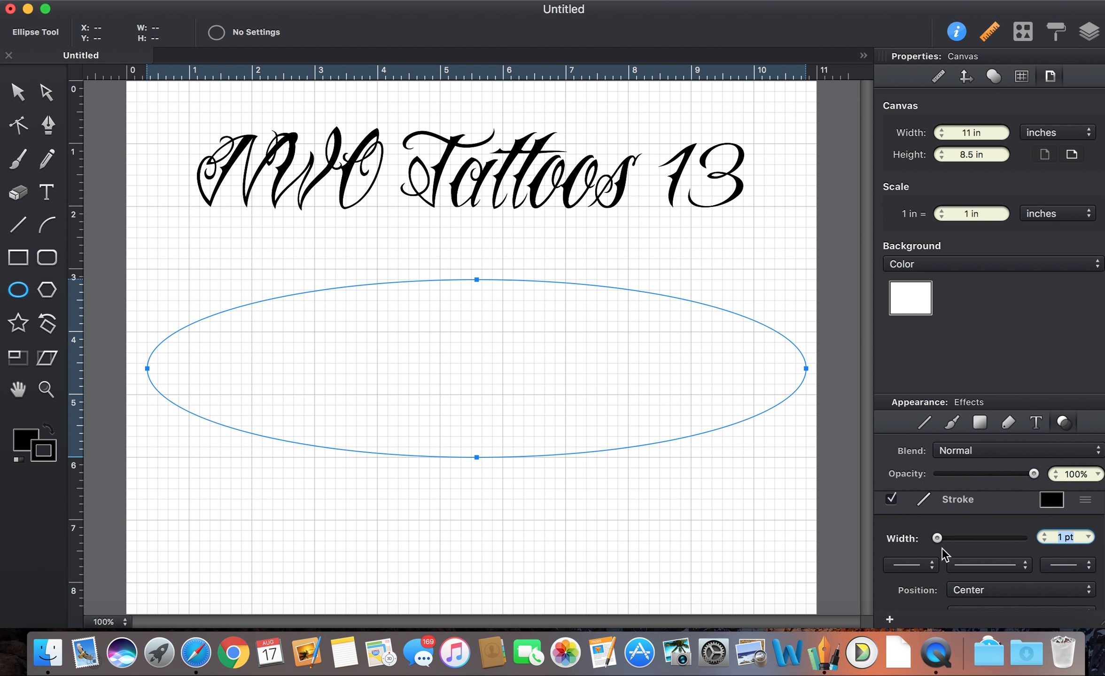
click(656, 497)
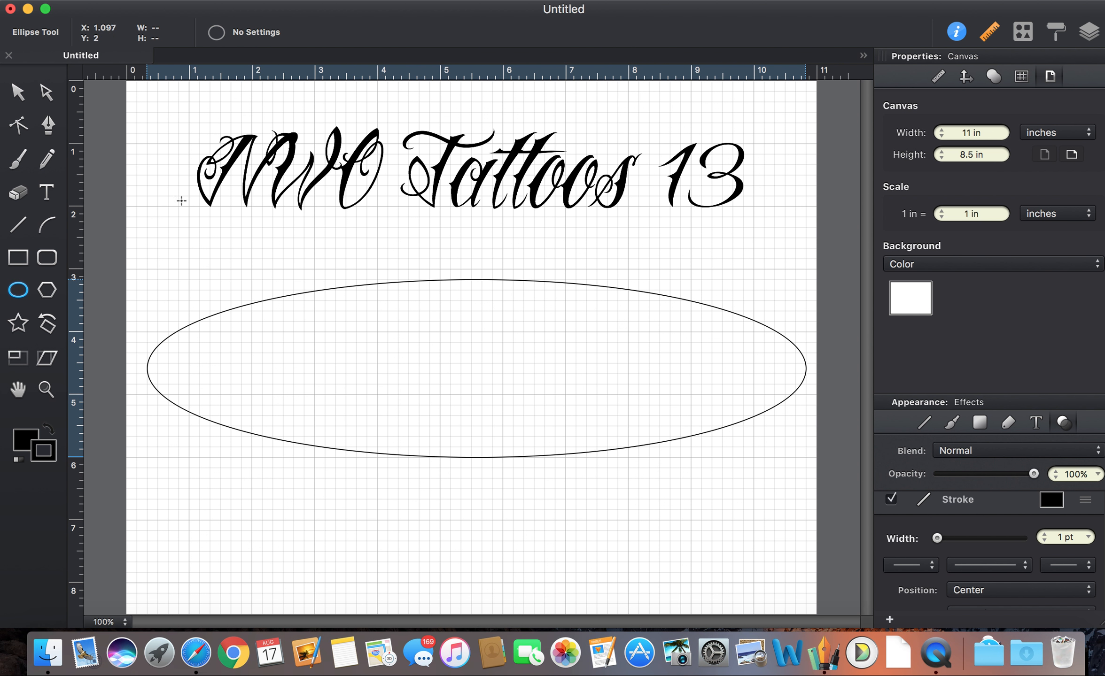
click(46, 92)
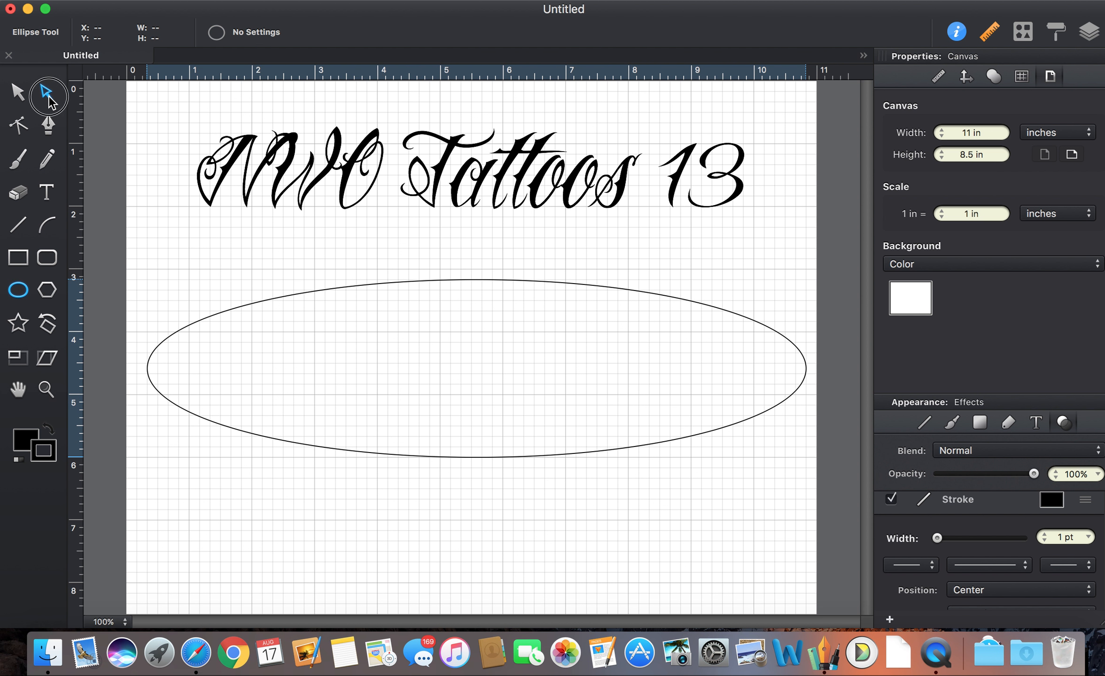
Place the 'NWO Tattoos 13' text on the ellipse path and reverse the path direction.
click(221, 163)
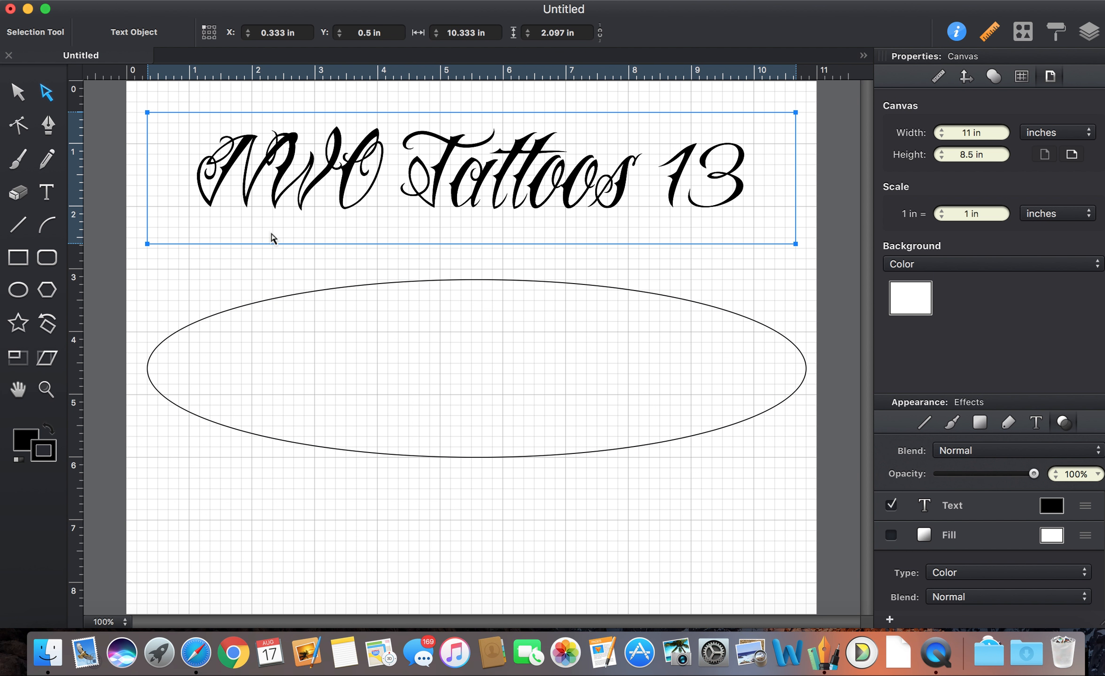
click(18, 92)
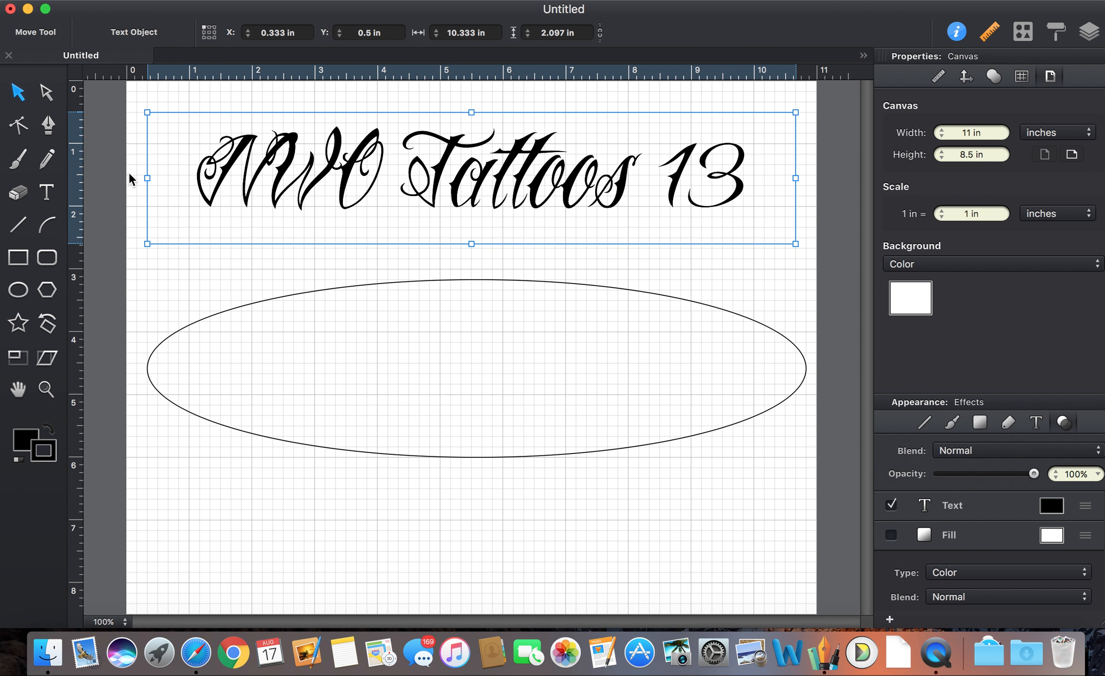
shift+click(328, 287)
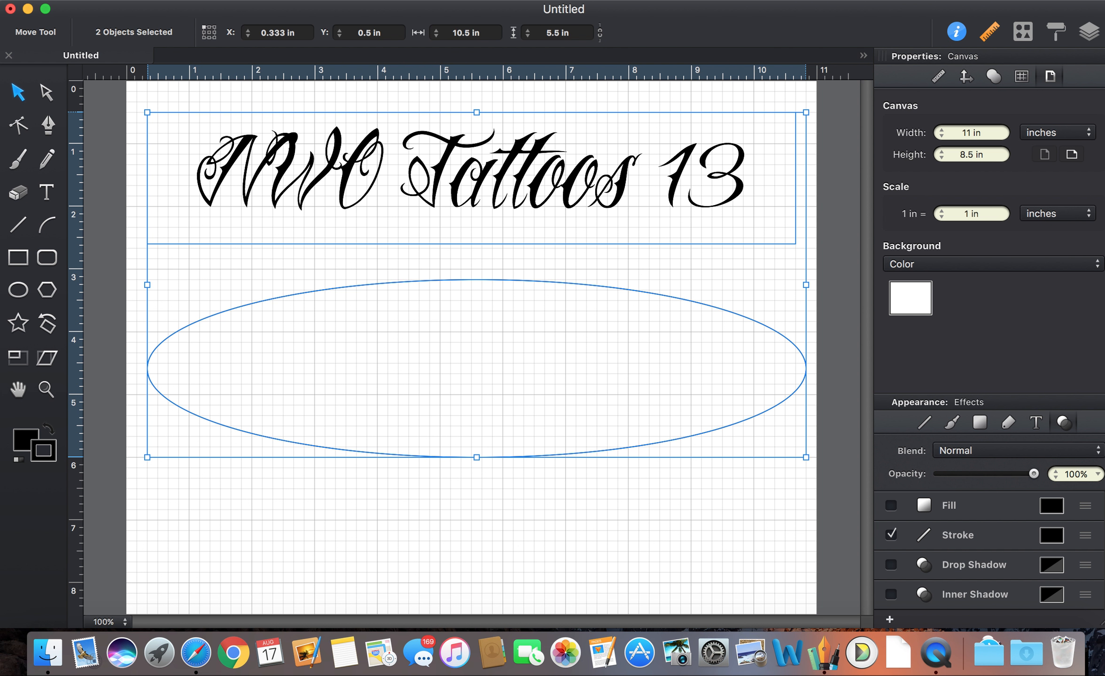
click(203, 2)
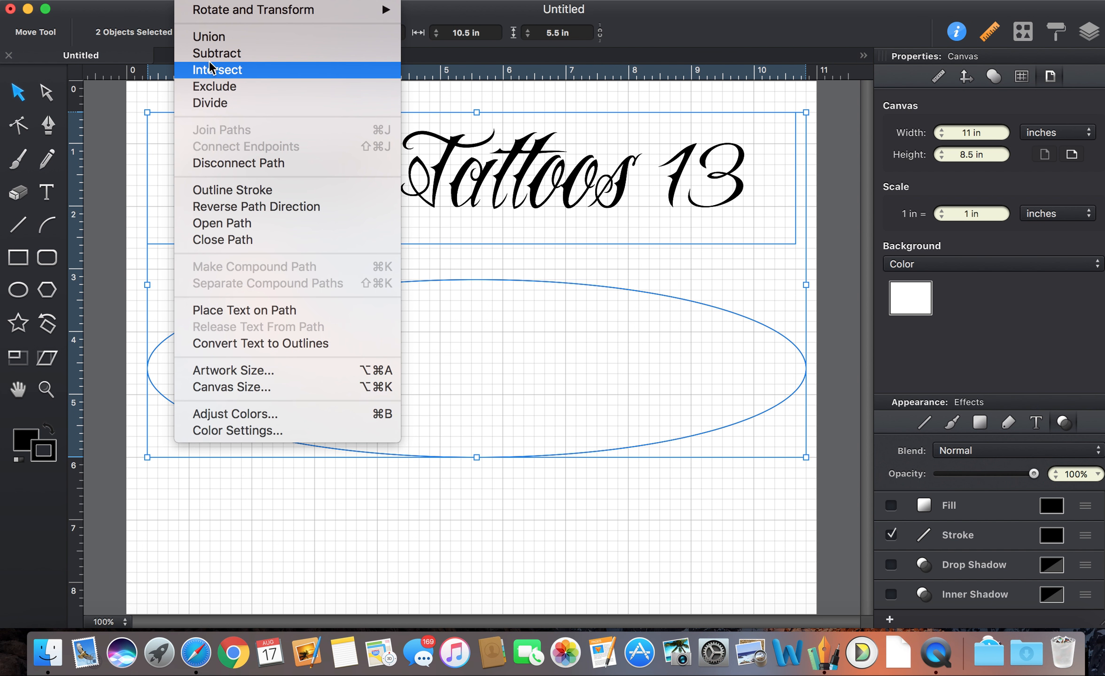
click(225, 310)
click(215, 5)
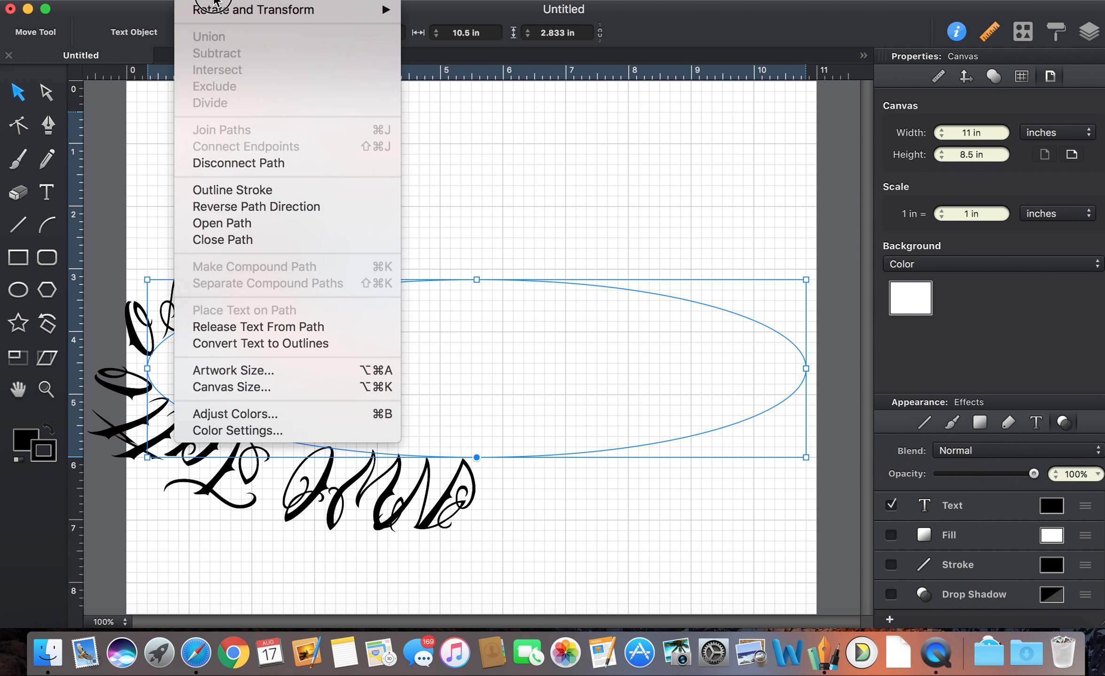
click(260, 204)
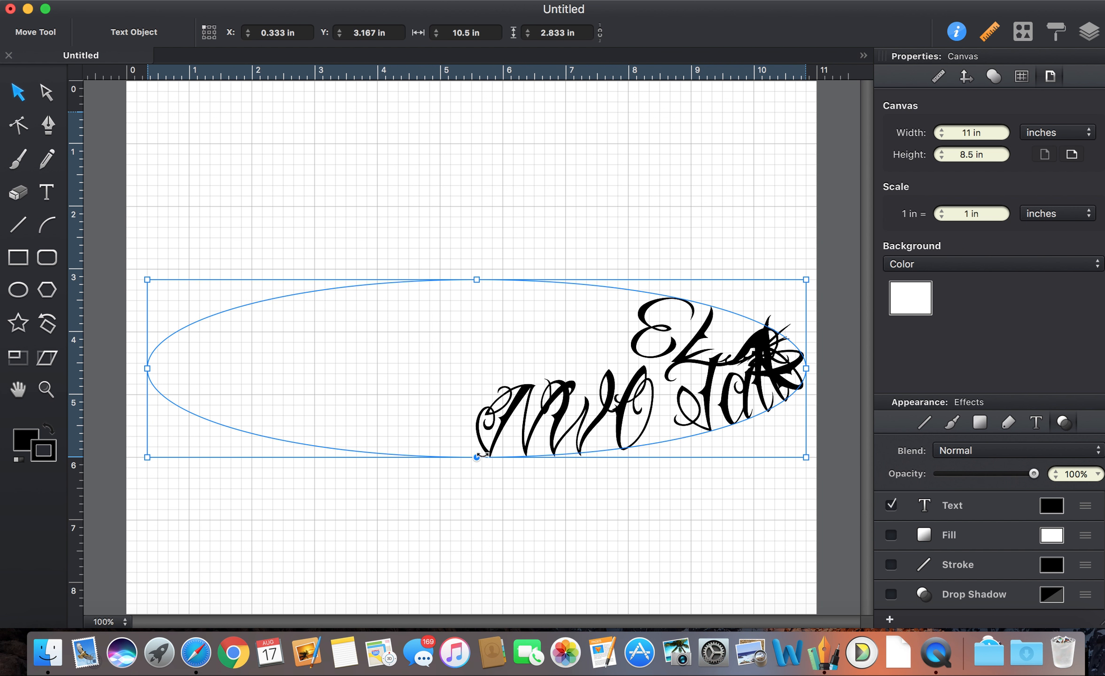
Stretch the ellipse to 3.833 in tall and centre the text along its bottom curve.
drag(476, 458, 211, 422)
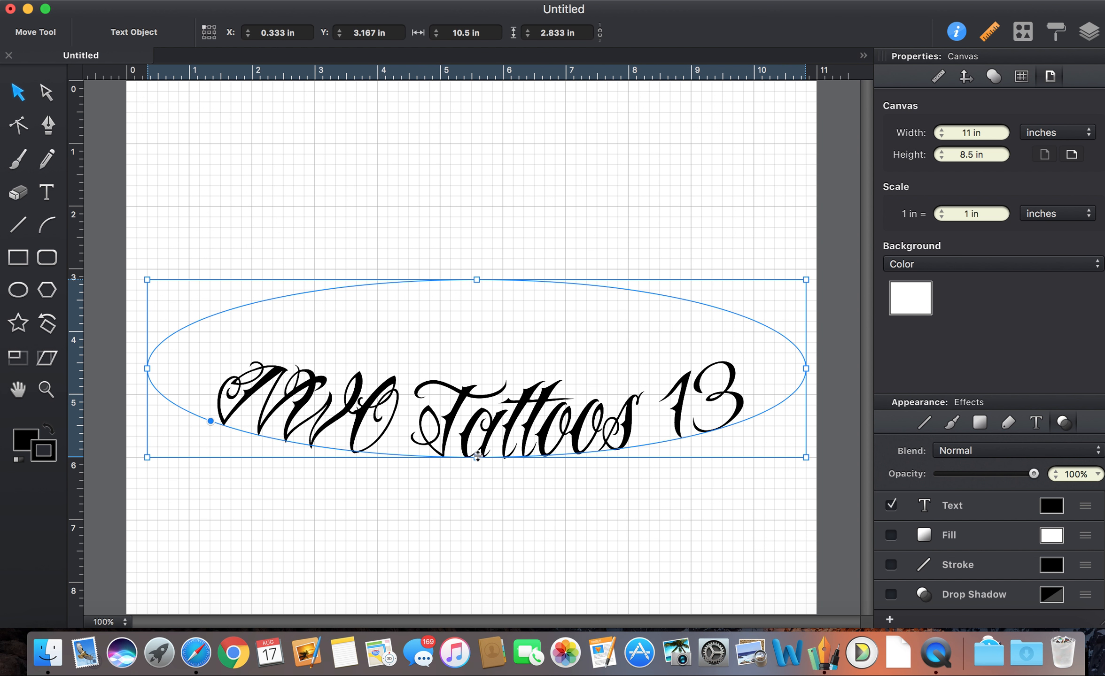
drag(476, 460, 493, 524)
drag(161, 436, 236, 483)
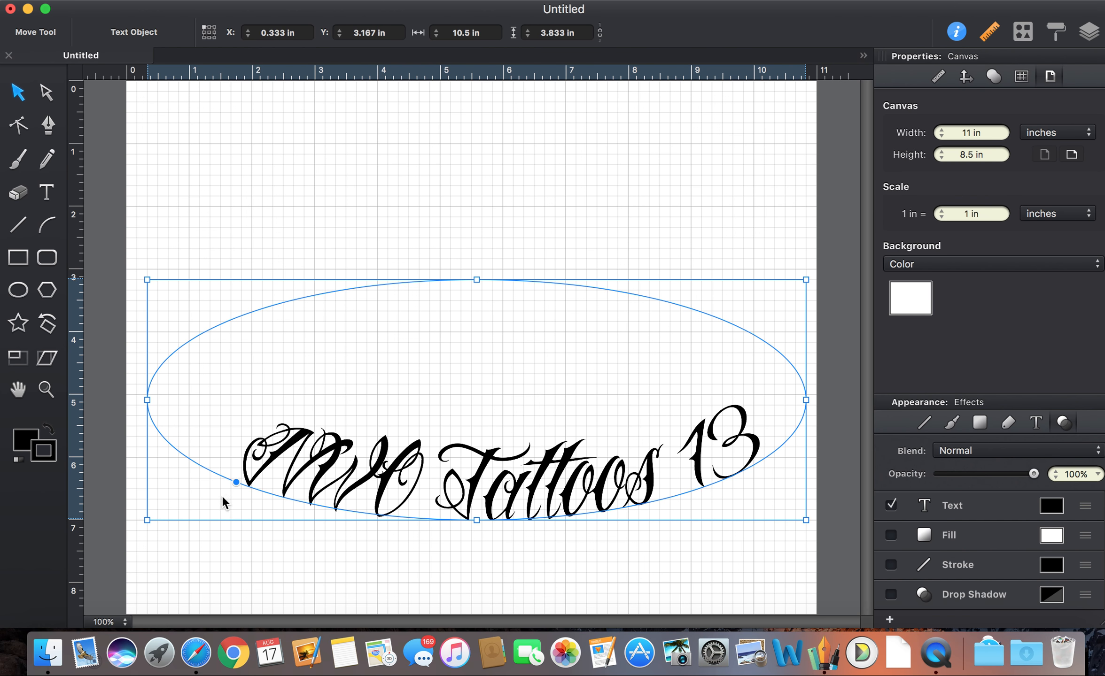
drag(236, 484, 220, 482)
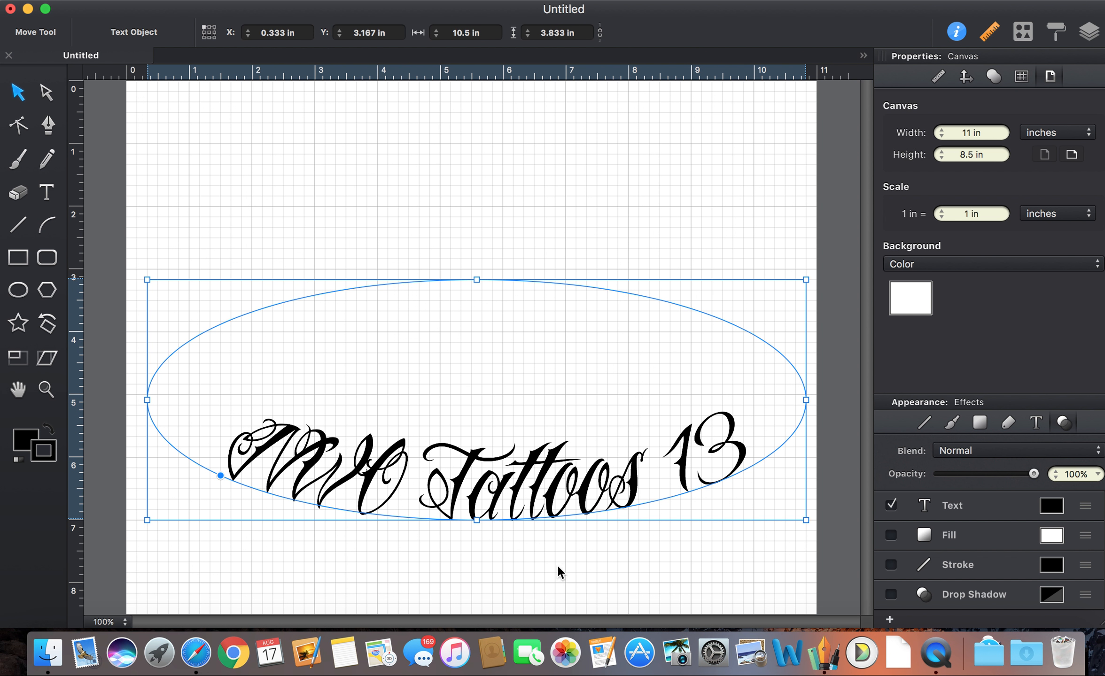
click(46, 93)
Convert the curved 'NWO Tattoos 13' text into 12 outlined letter shapes.
double_click(241, 440)
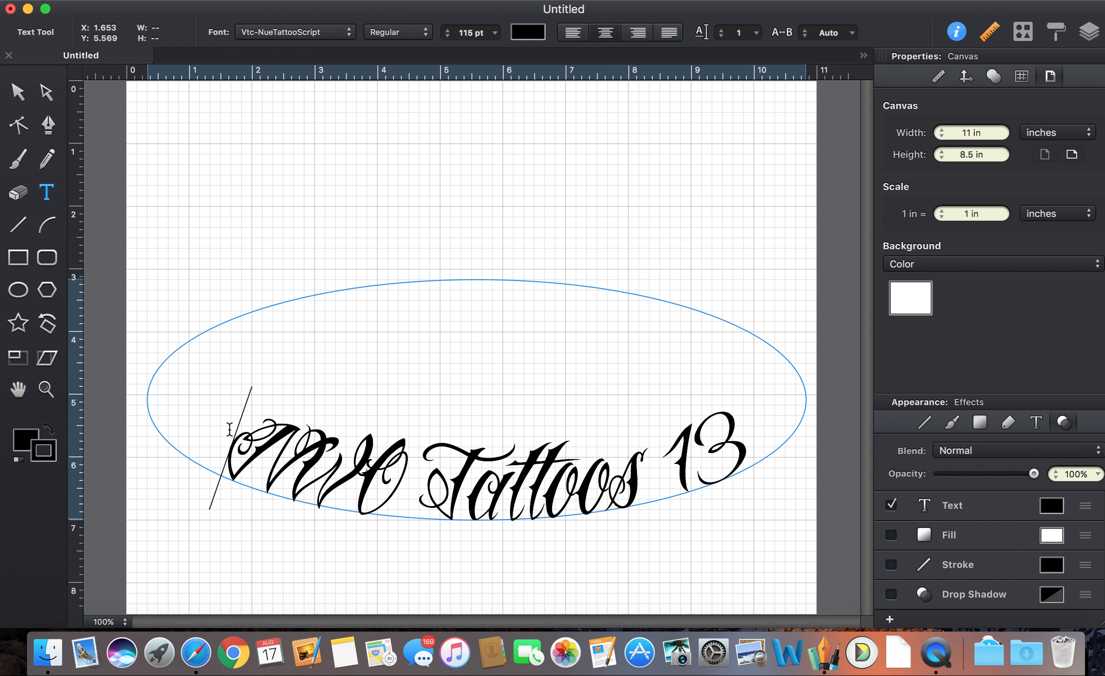
key(super+a)
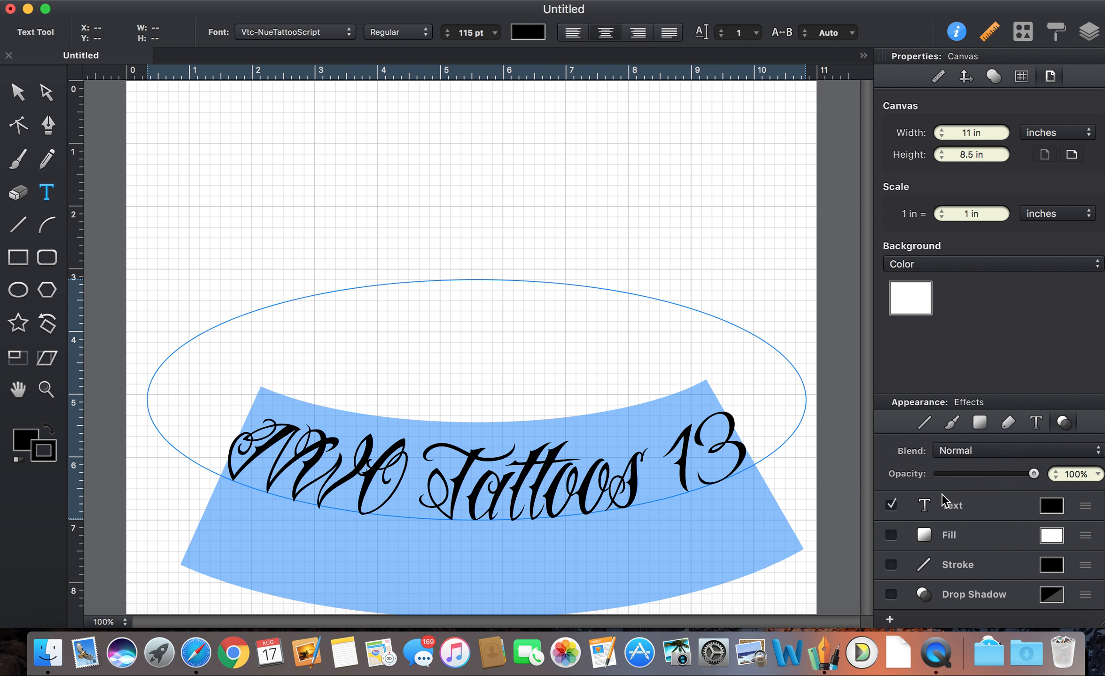
click(1035, 423)
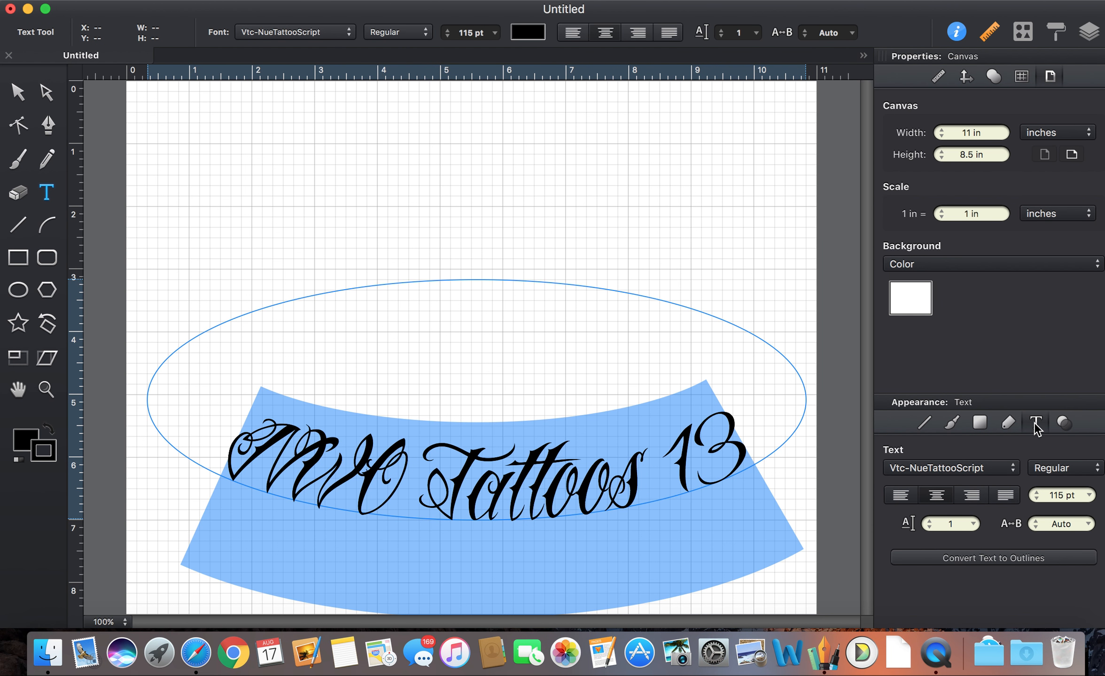
click(1064, 423)
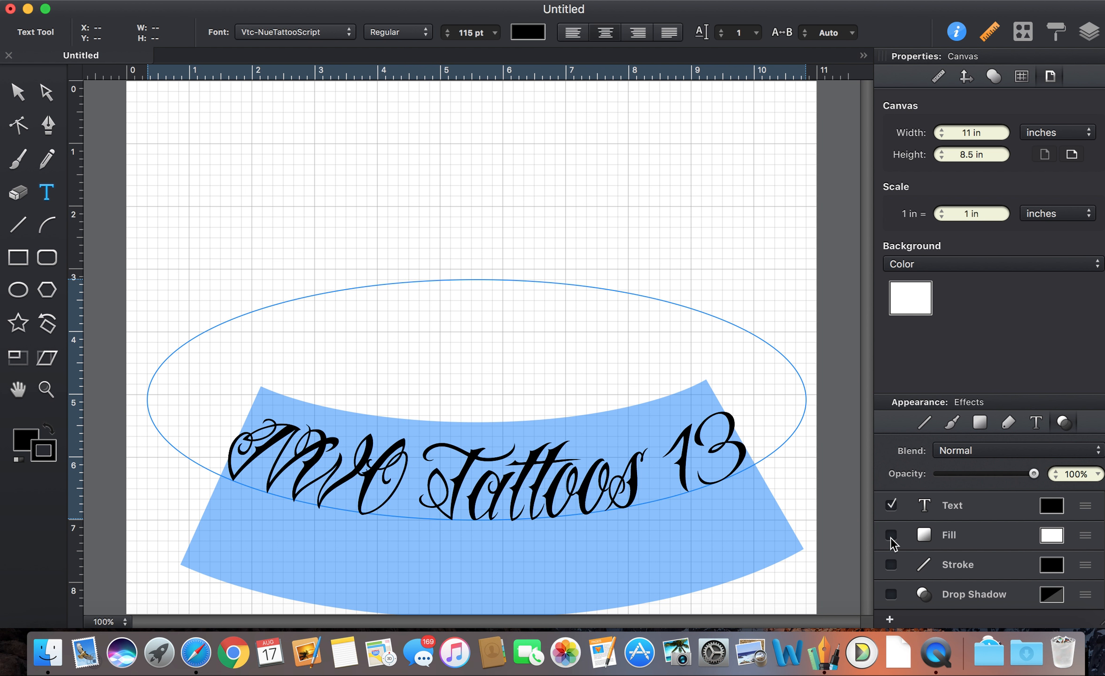
click(1036, 425)
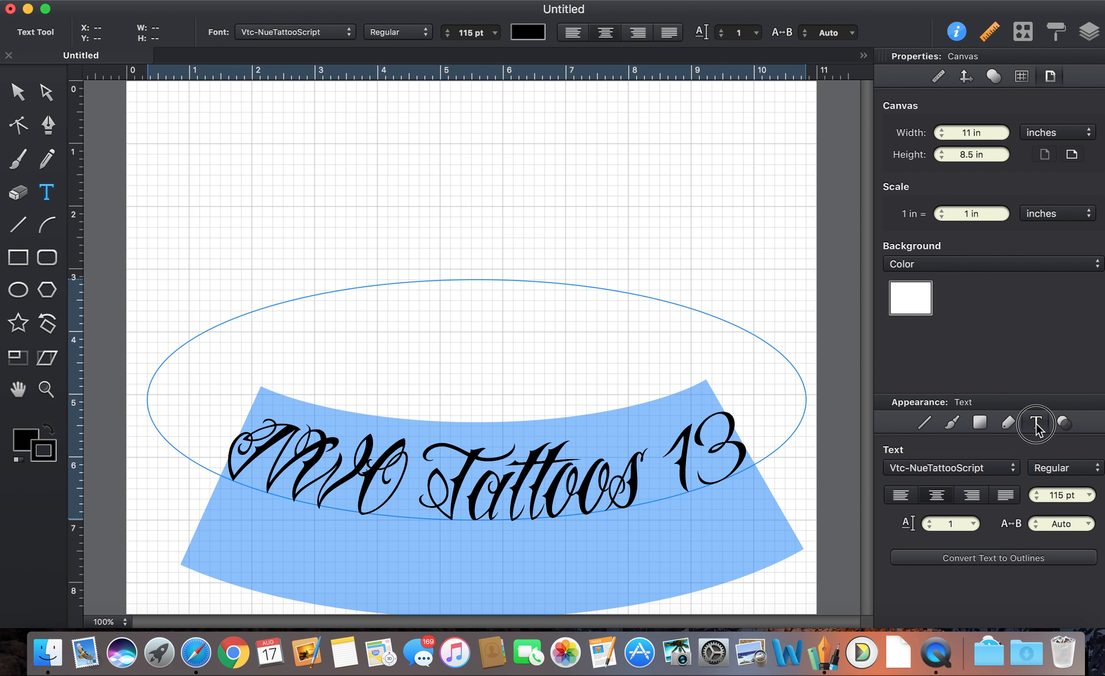
click(970, 558)
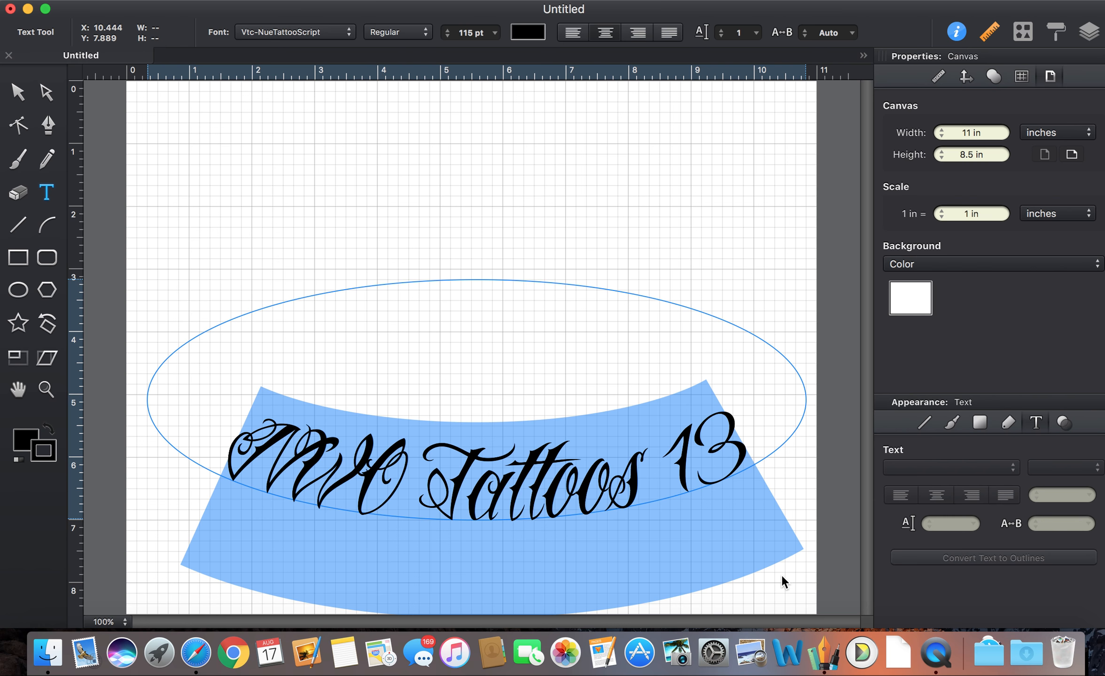
key(Escape)
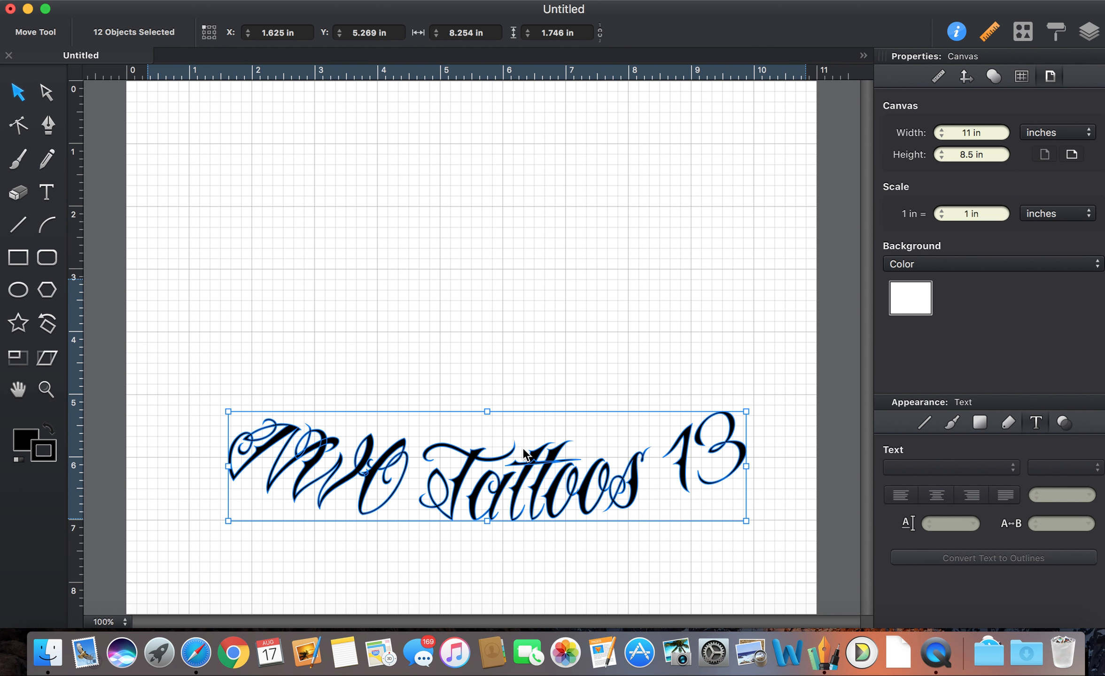
Give the outlined lettering no fill and a 1.25 pt black stroke.
click(1063, 423)
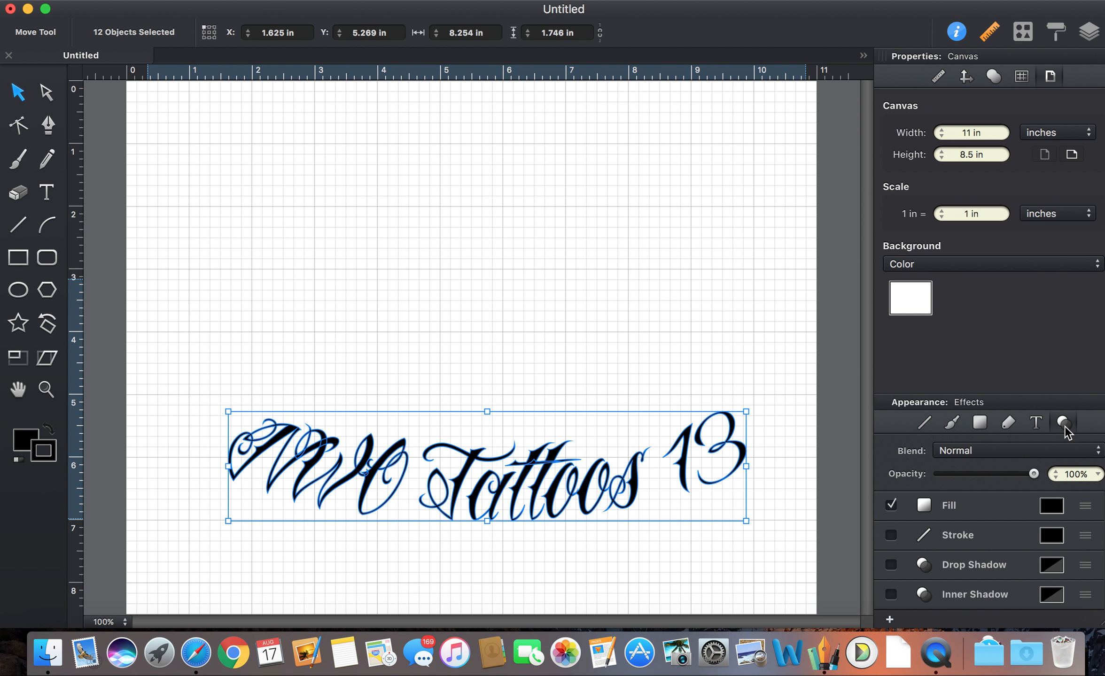
click(891, 506)
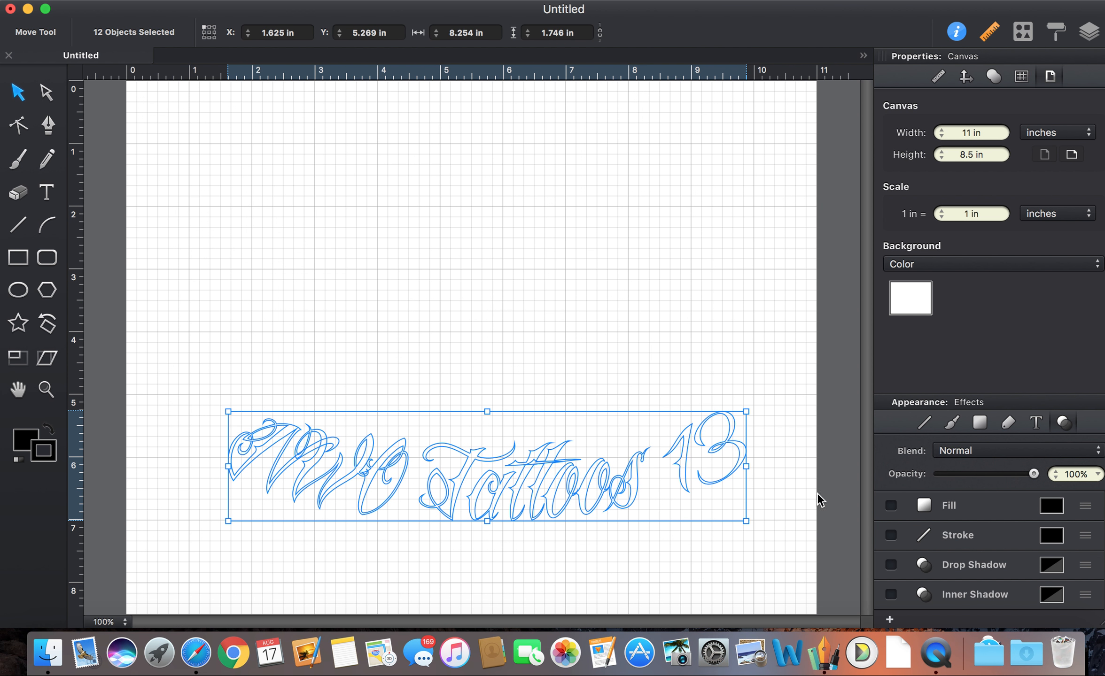
click(890, 535)
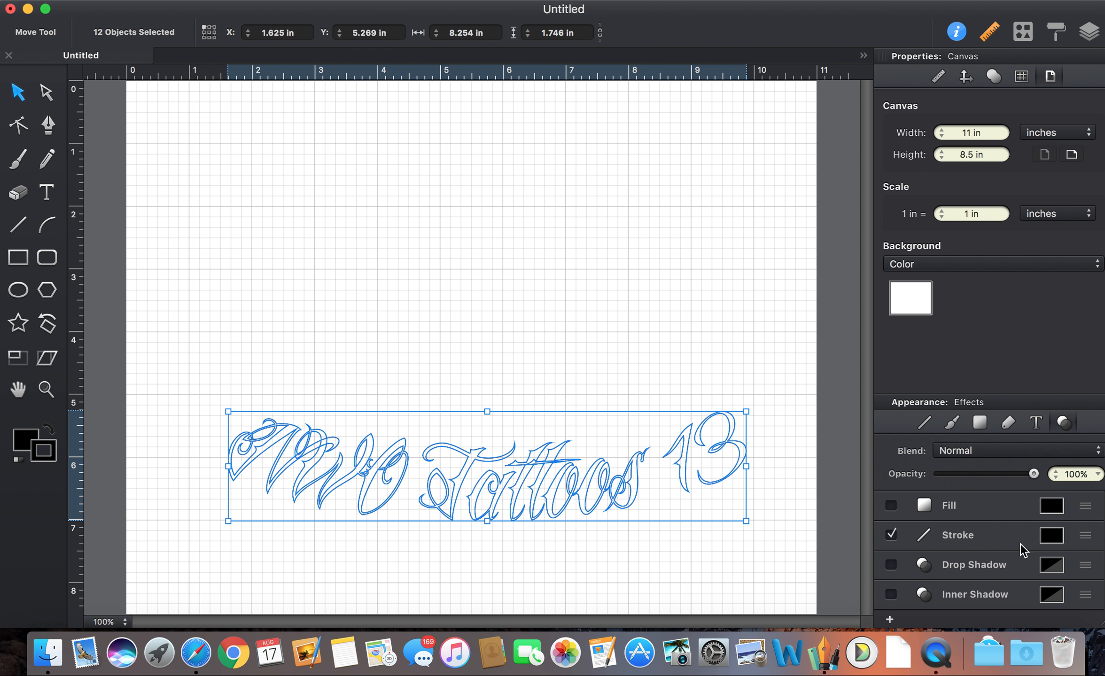
click(1087, 540)
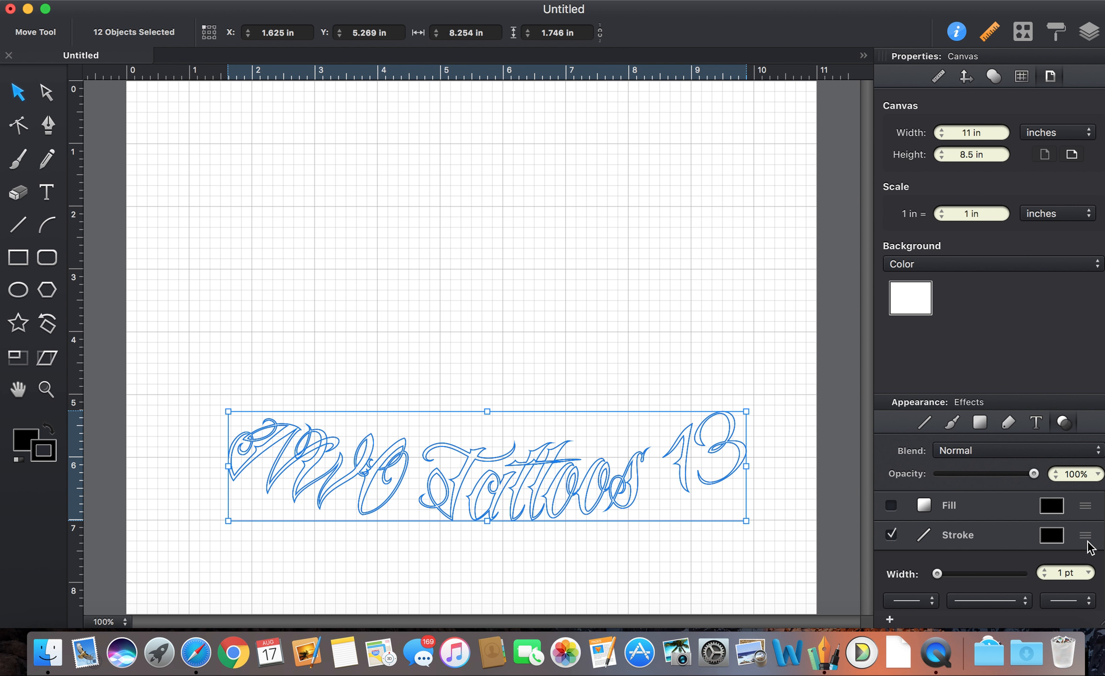
click(1086, 574)
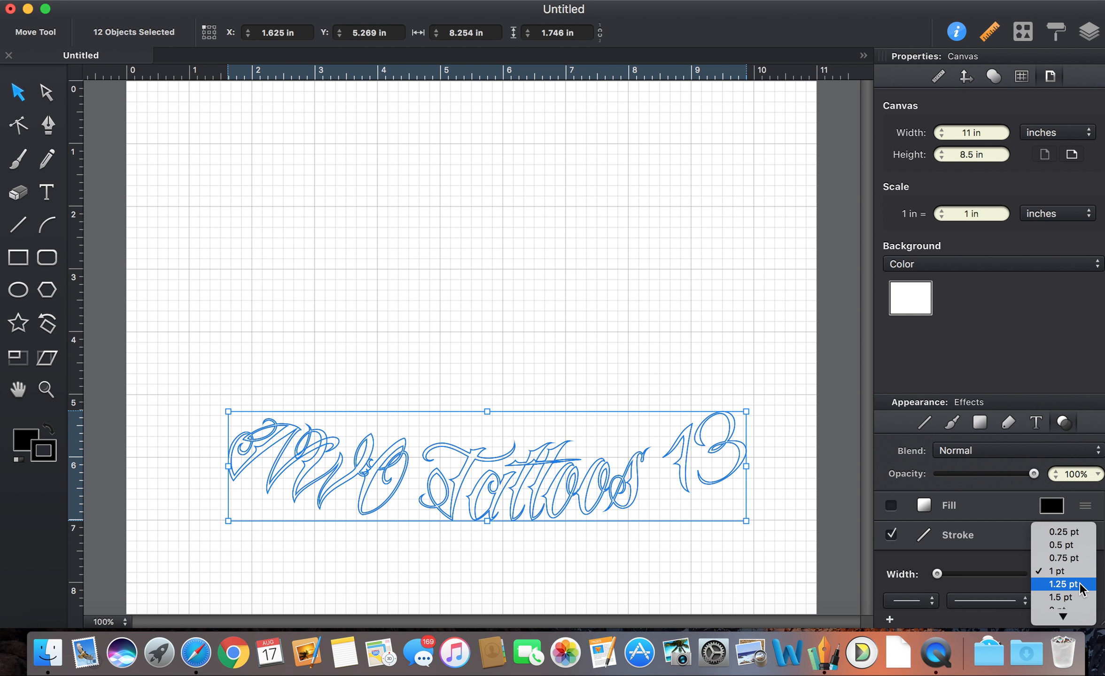
click(1079, 584)
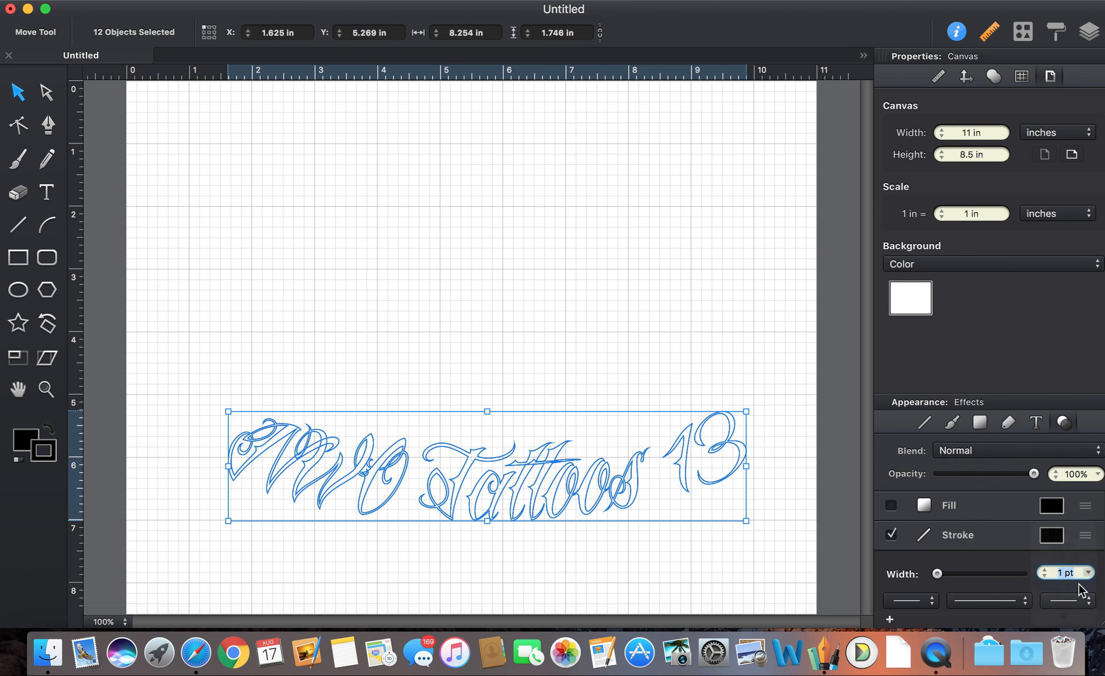
click(687, 357)
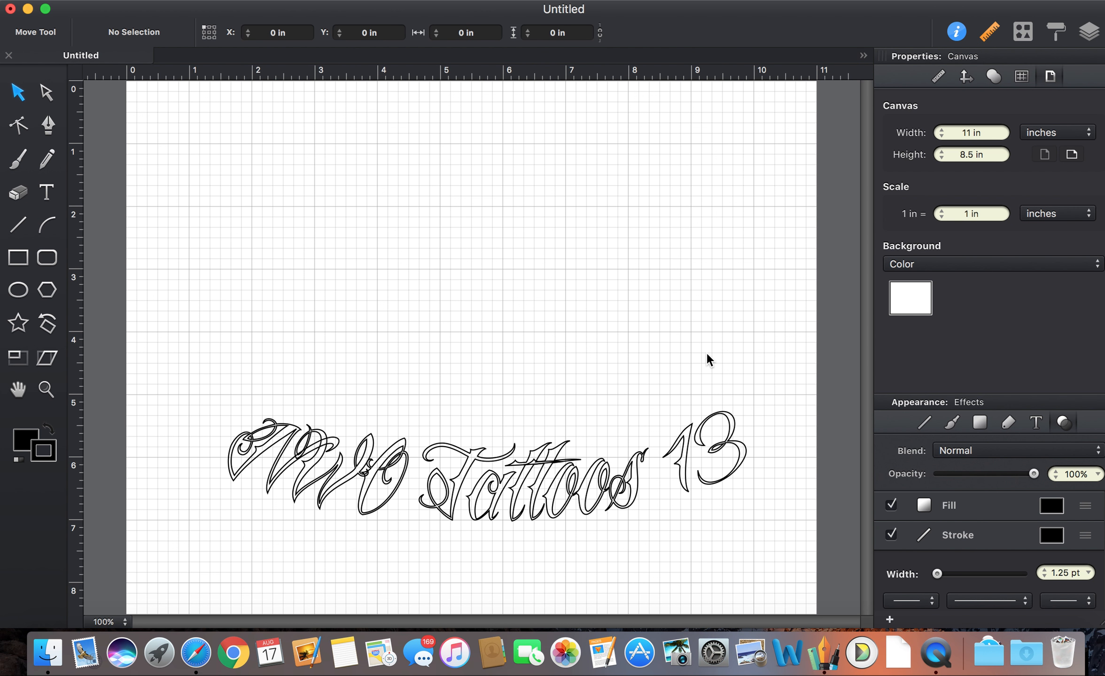
key(super+p)
Set the print orientation to landscape and close the Print dialog.
click(663, 200)
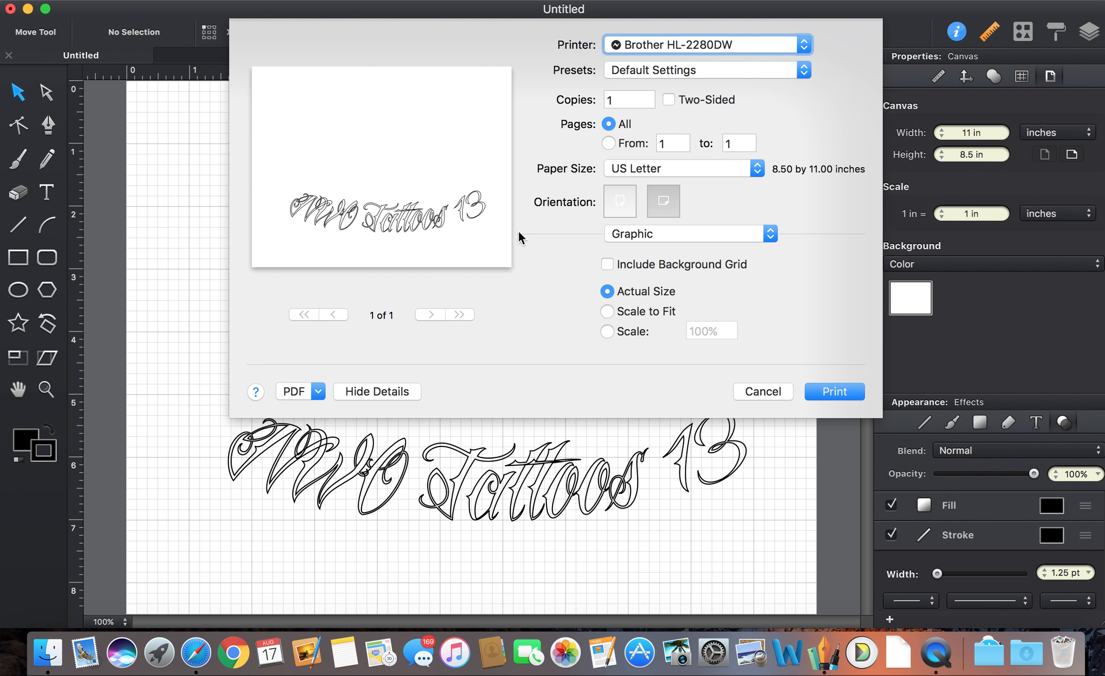
click(771, 389)
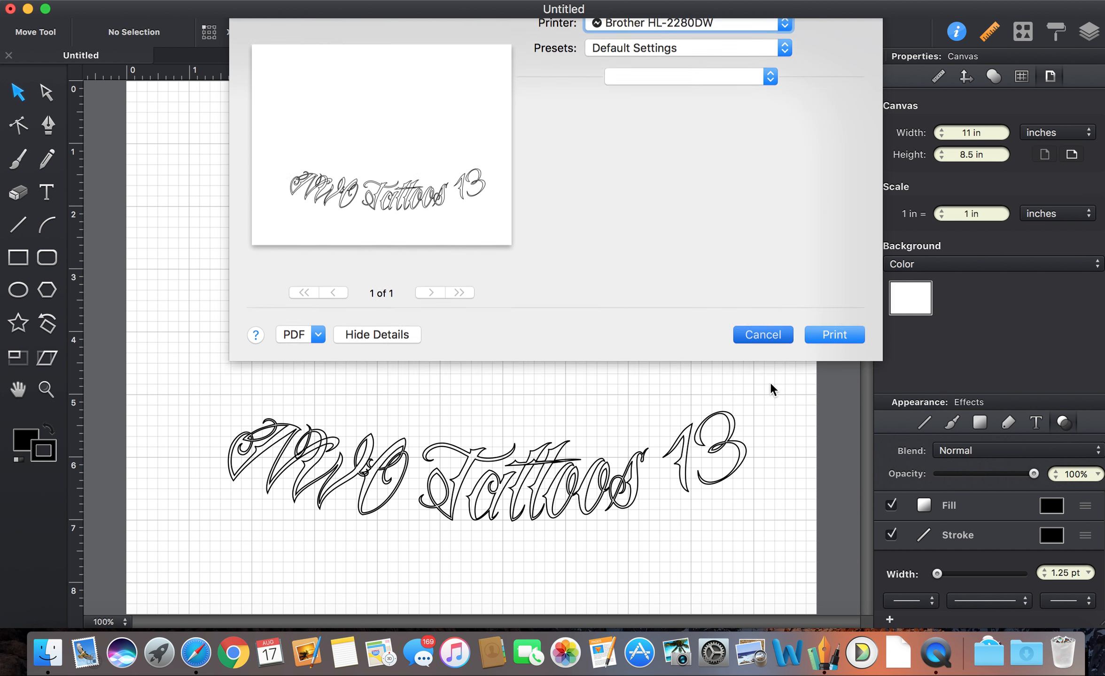